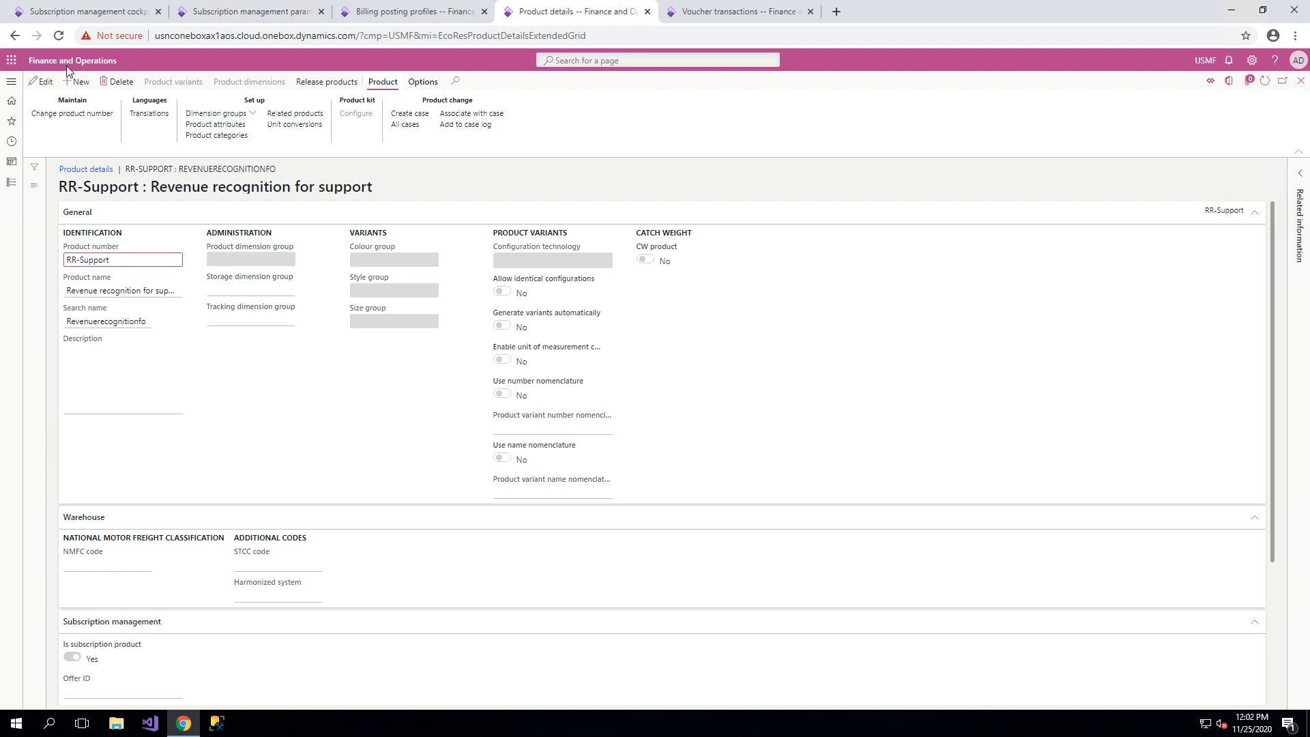
Review the subscription management settings of the RR-Support product, collapsing the Warehouse section.
left_click(60, 191)
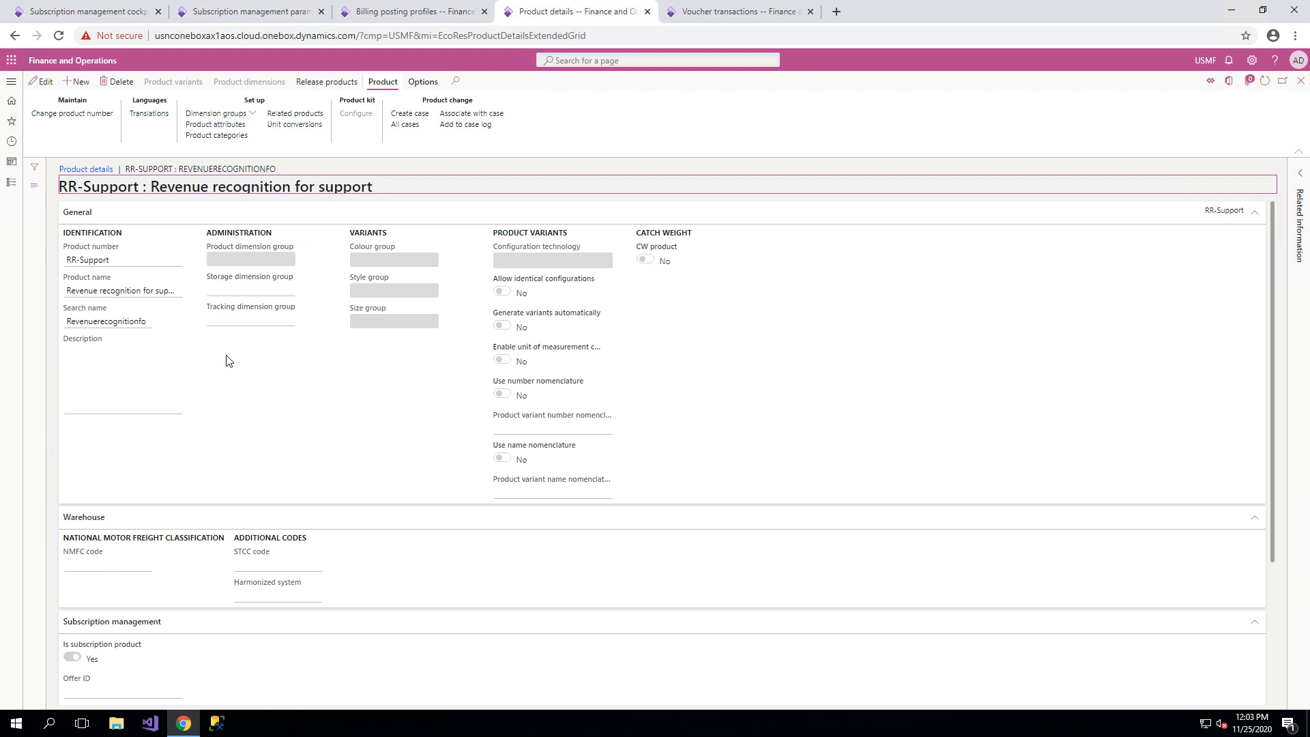
scroll(228, 360, "down", 1)
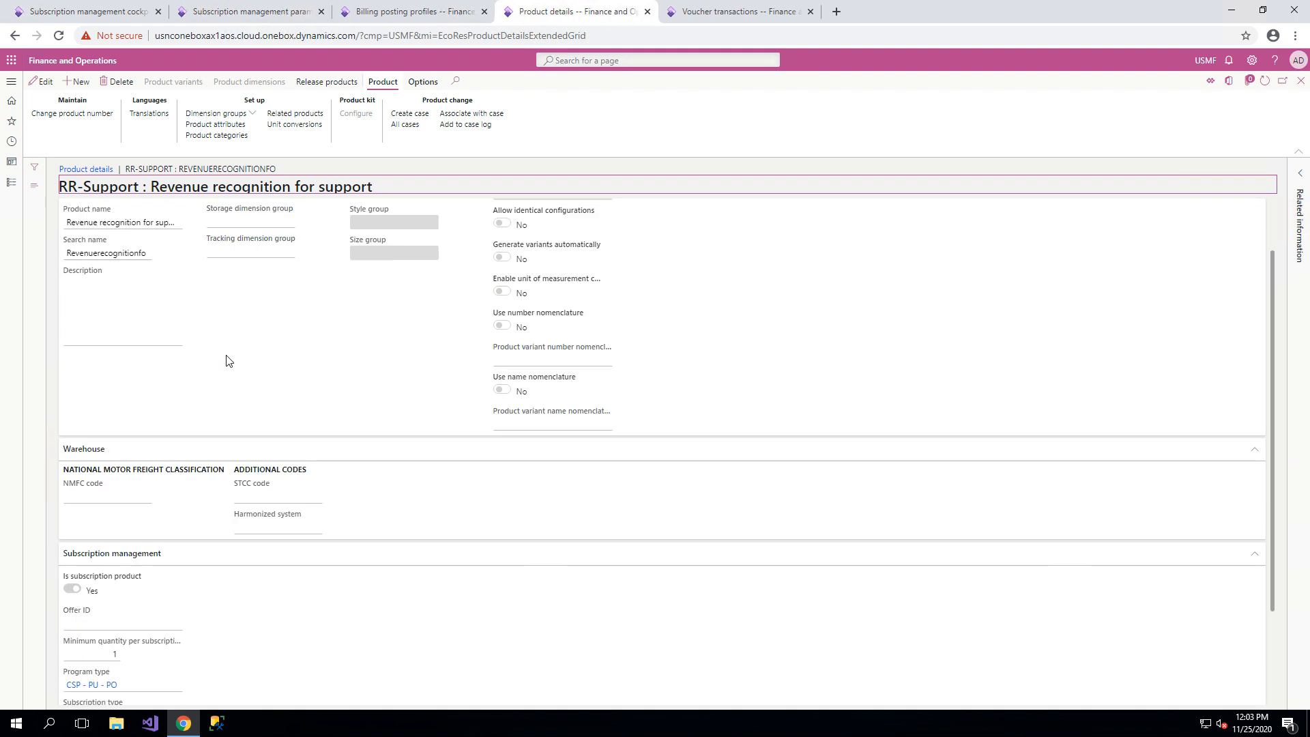
left_click(204, 447)
left_click(161, 450)
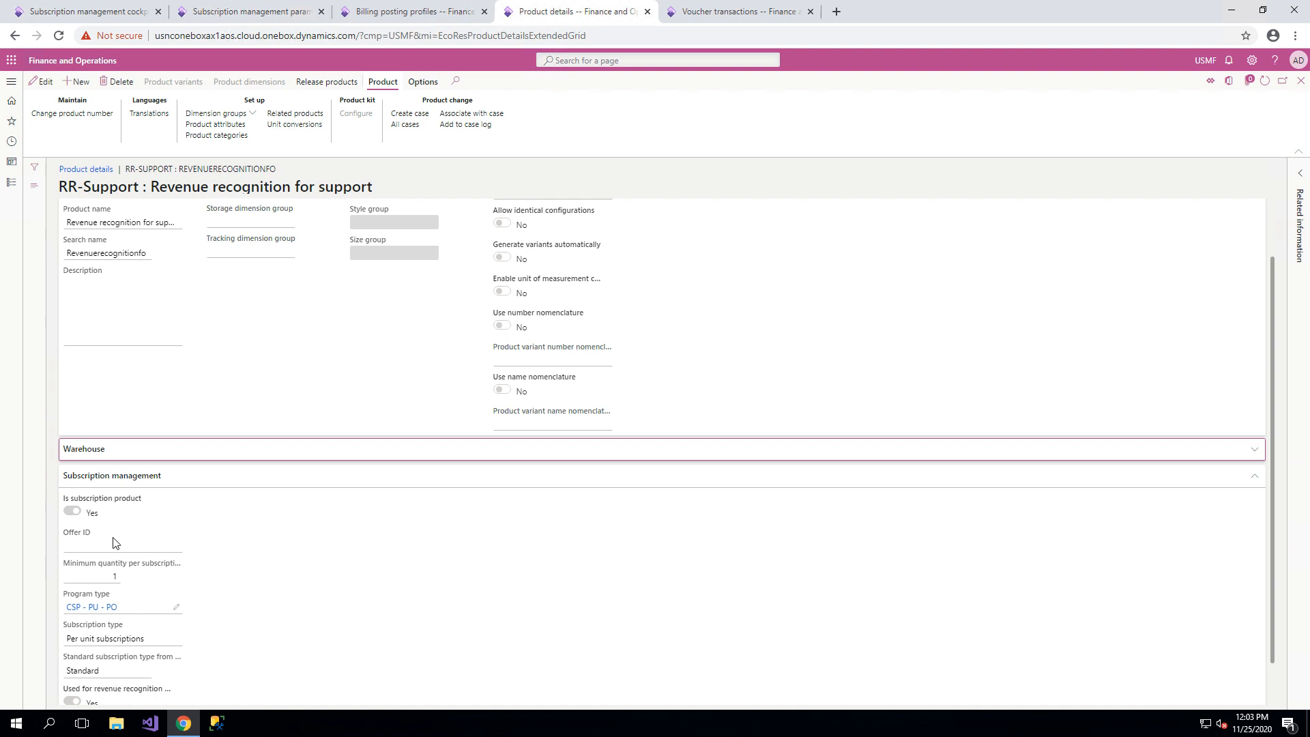
scroll(134, 614, "down", 1)
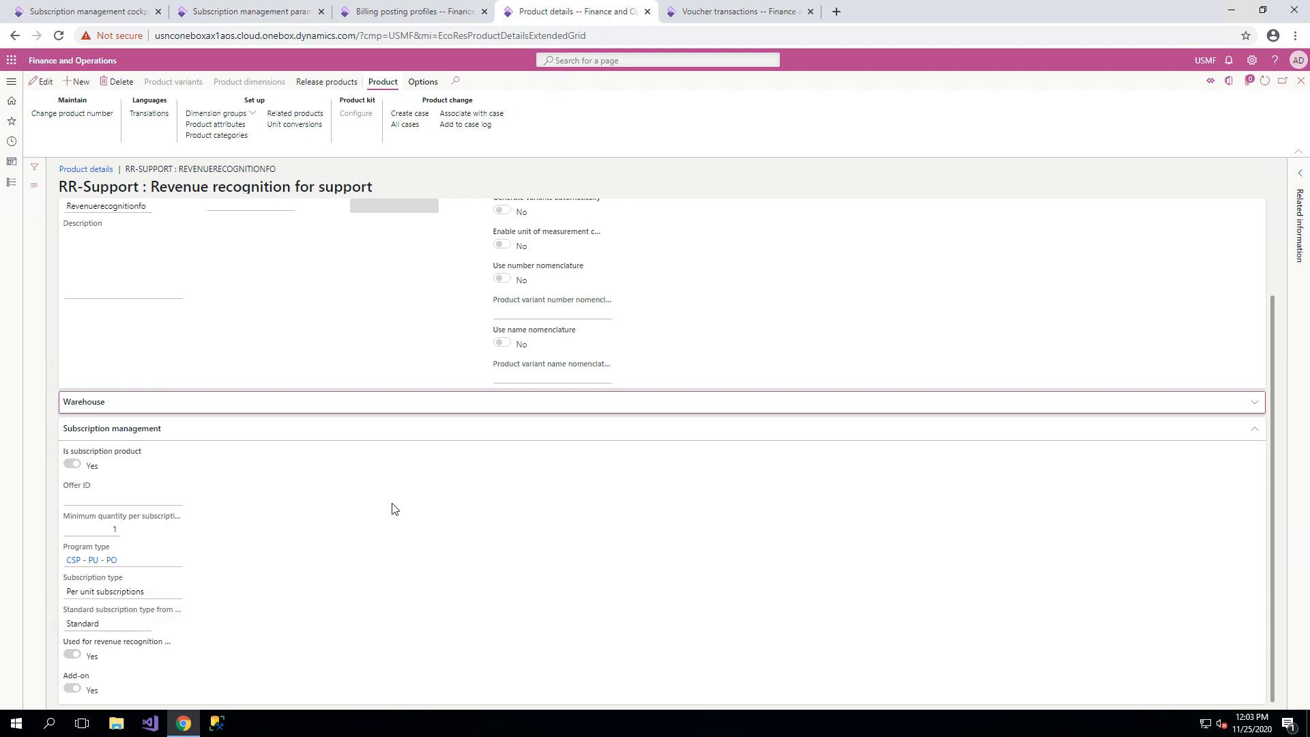
Check the related products of RR-Support, and return to its released product details.
left_click(306, 119)
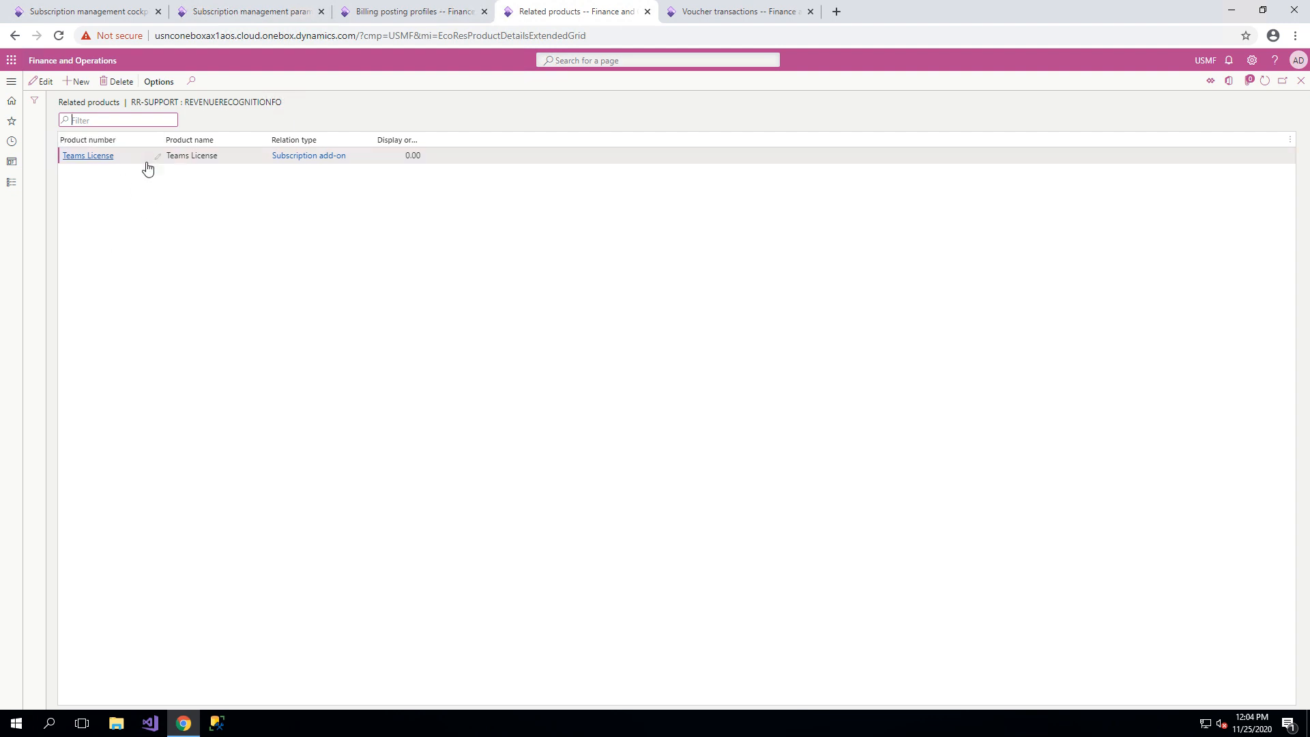
left_click(1300, 81)
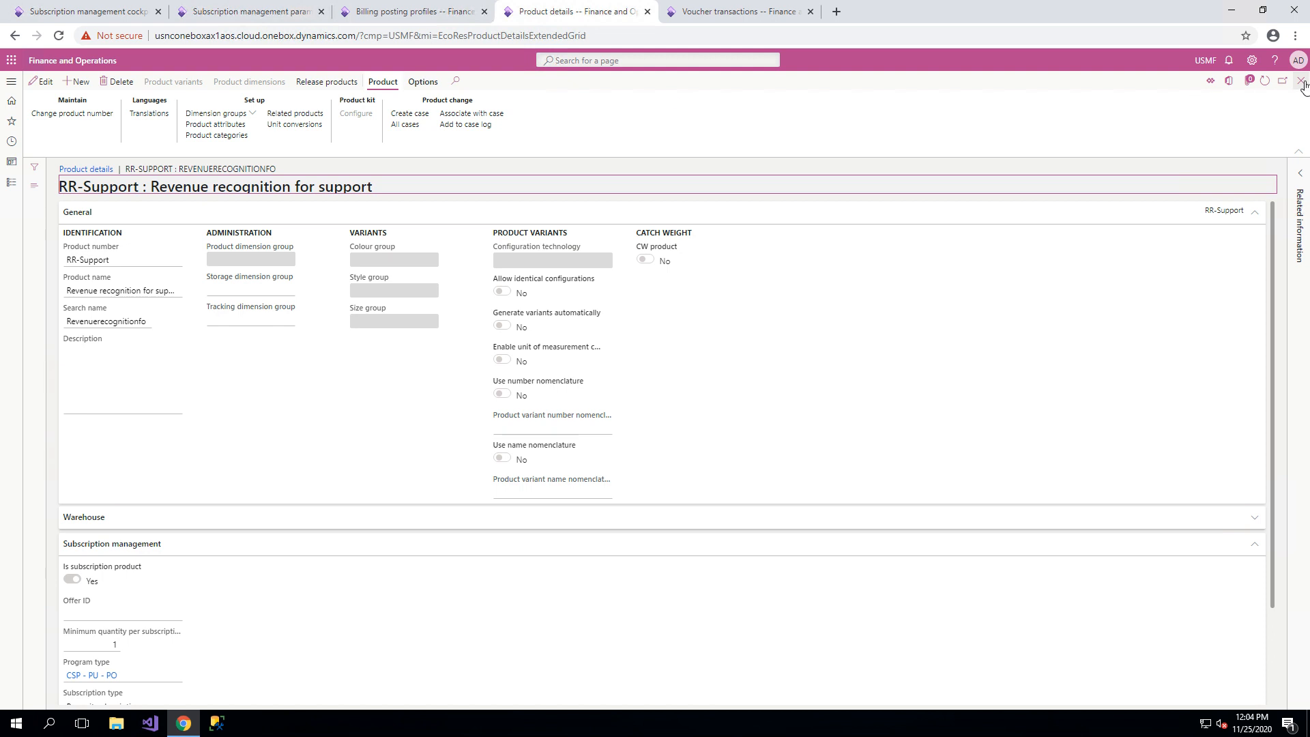
left_click(1300, 80)
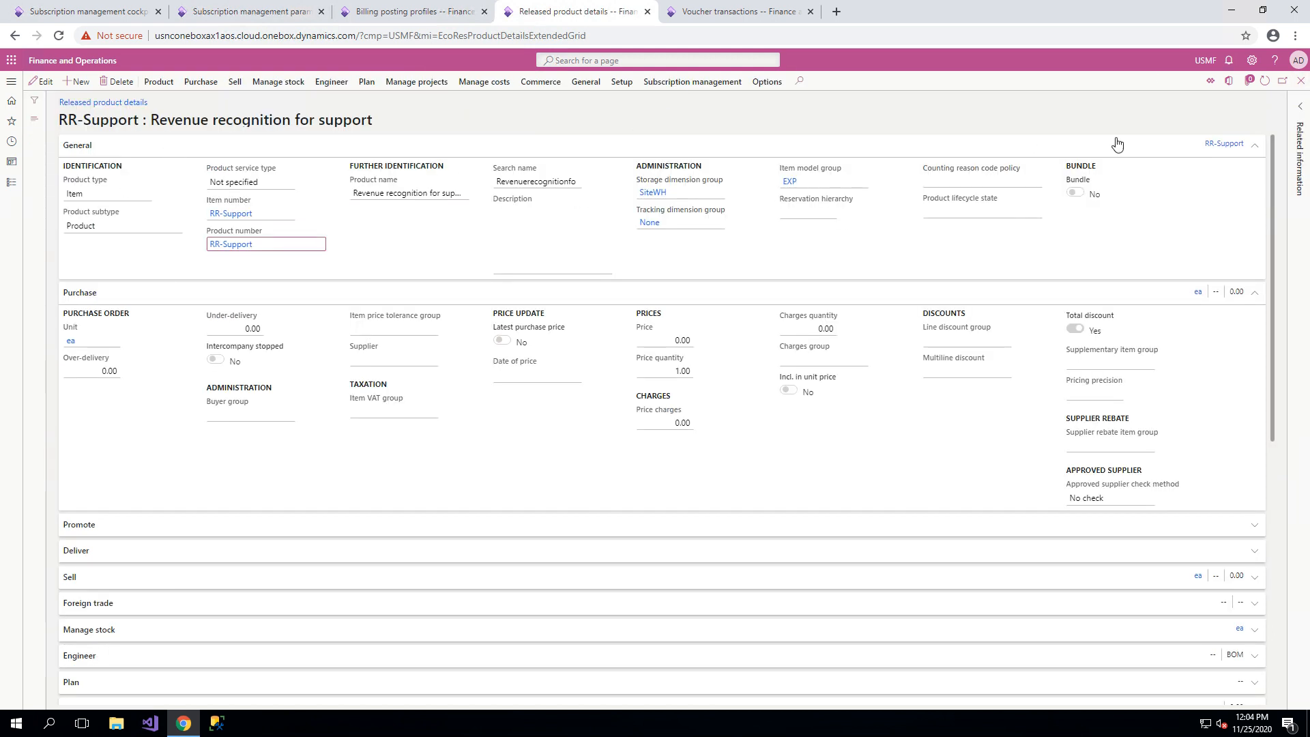
Examine the released product's subscription management add-on percentage and percentage type, collapsing the Manage costs and Manage projects sections.
scroll(248, 488, "down", 6)
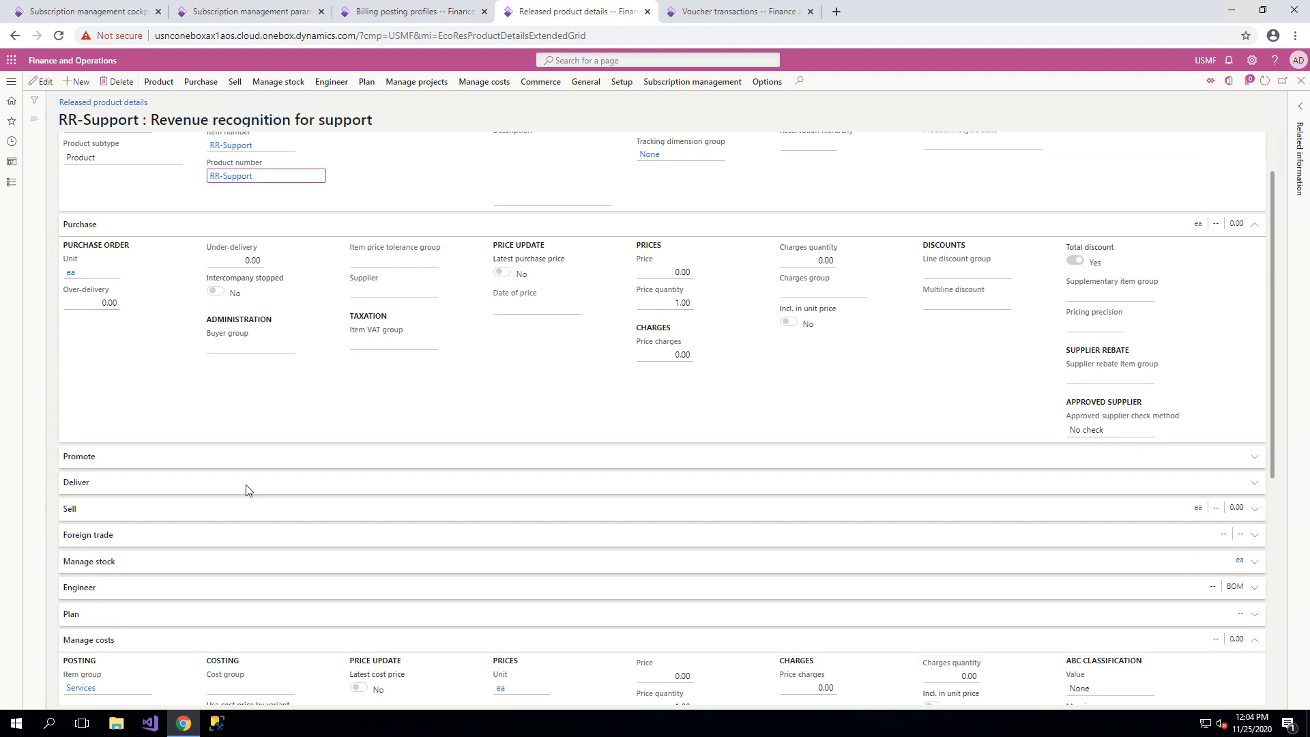
left_click(161, 689)
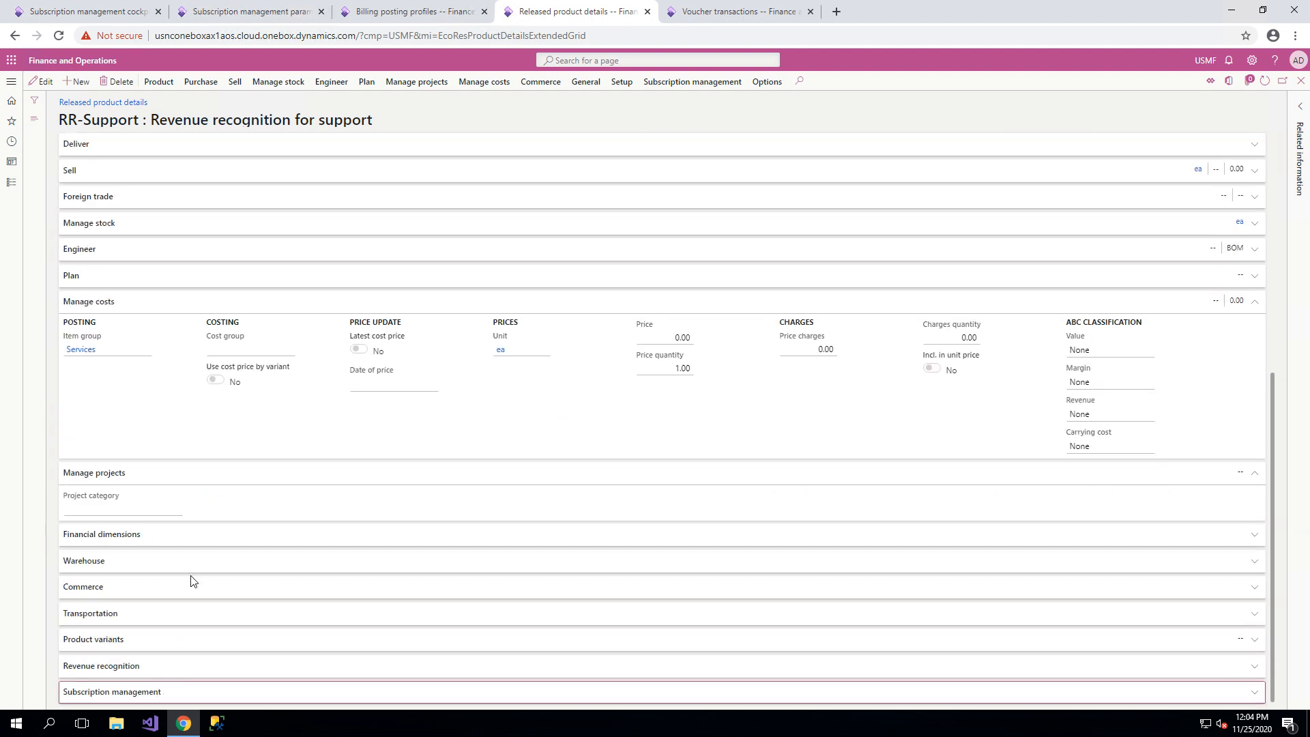
left_click(186, 693)
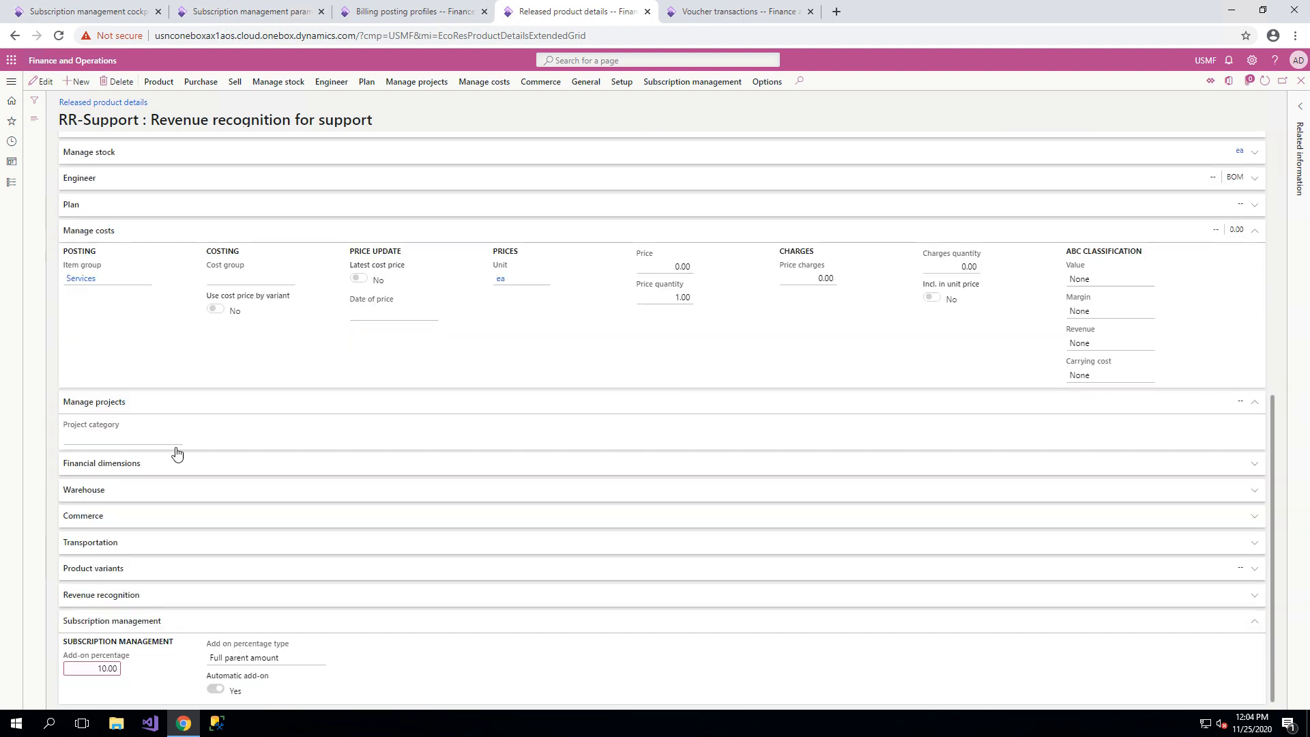
left_click(152, 231)
left_click(138, 406)
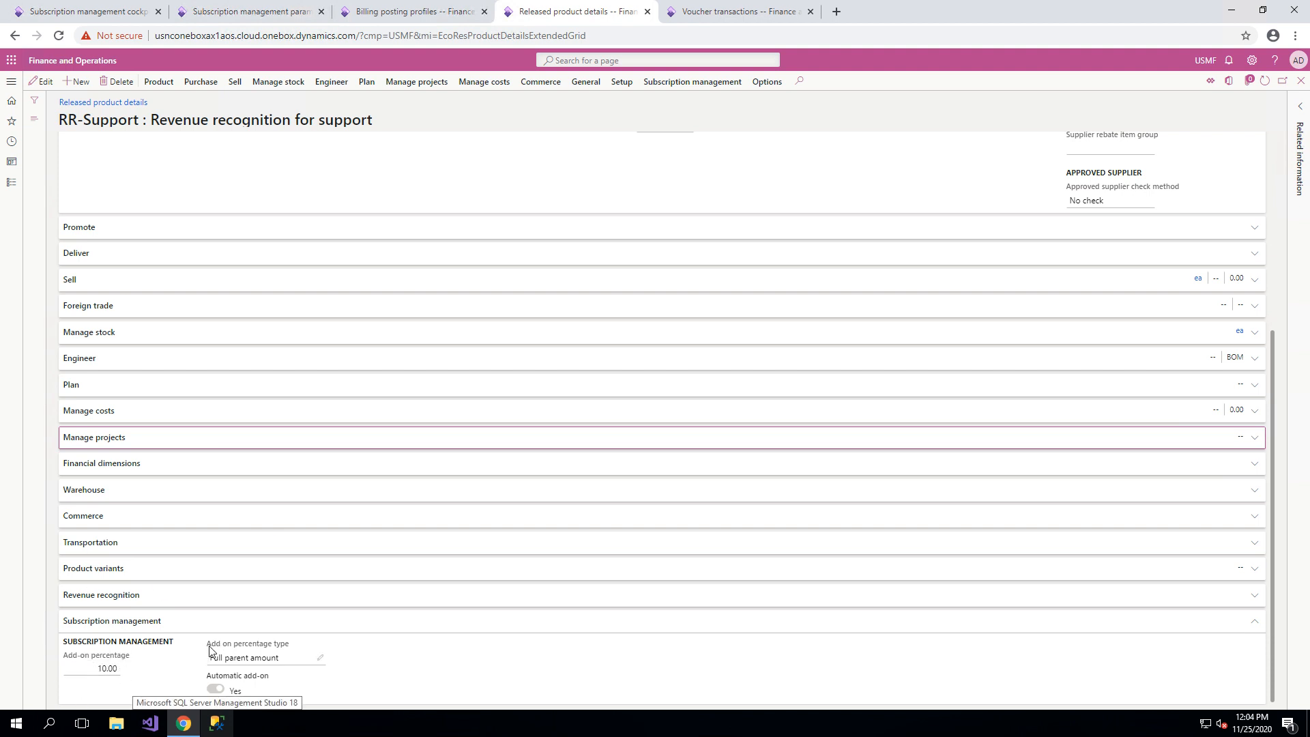
left_click_drag(209, 659, 279, 658)
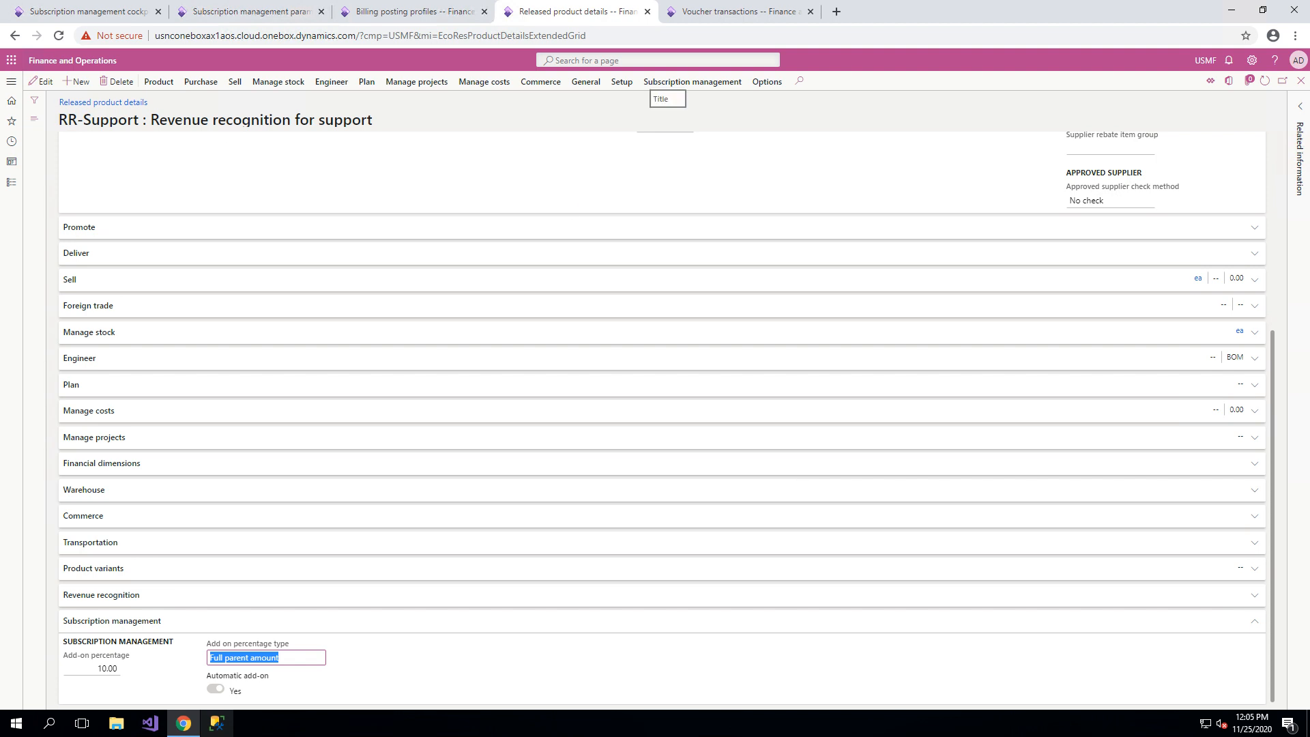
In the subscription management cockpit, start a new subscription plan with program type CSP - PU - PO and billing posting profile Split Revenue Recognition.
left_click(237, 14)
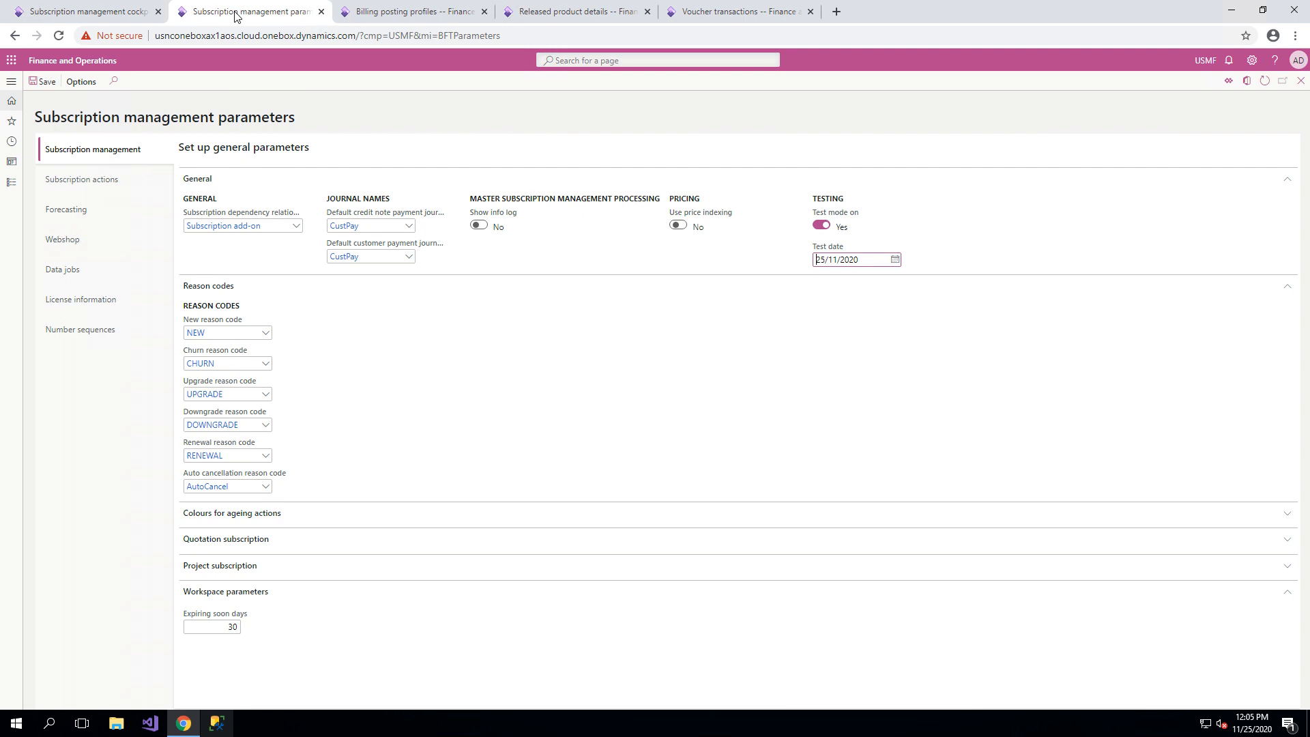
left_click(104, 13)
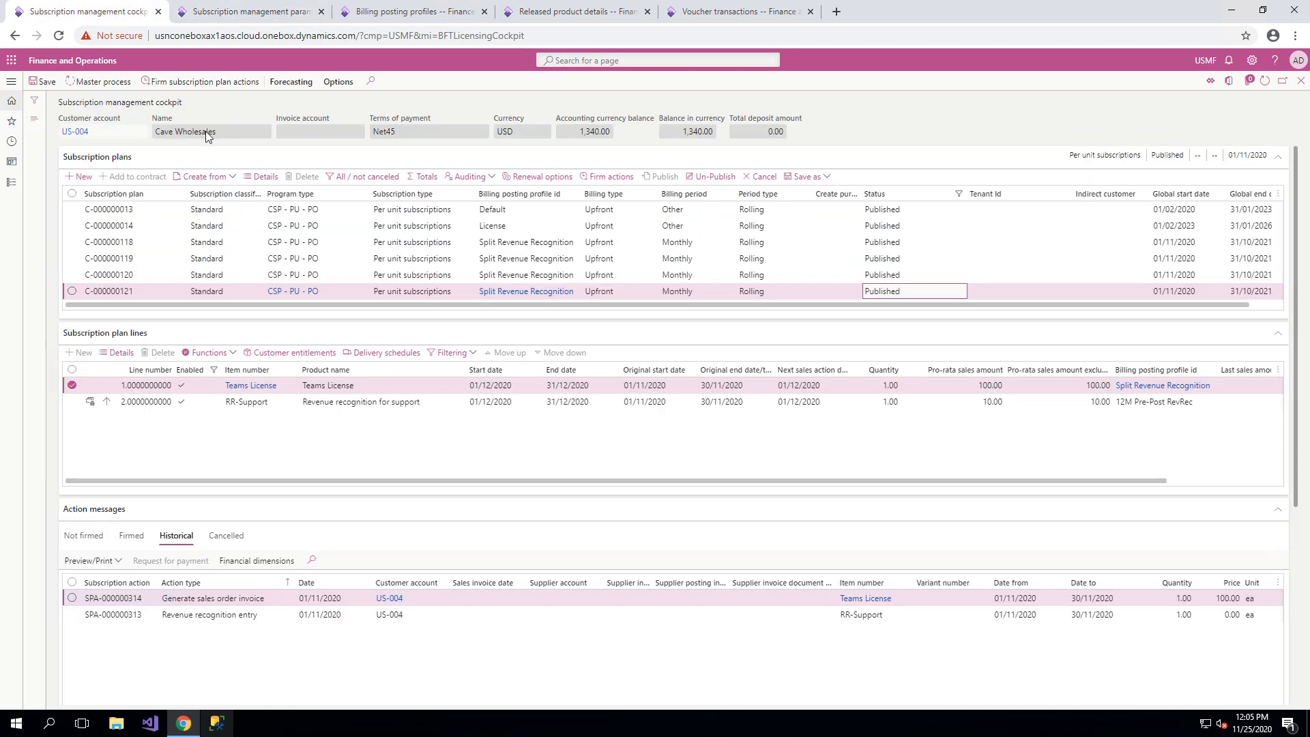
left_click(77, 181)
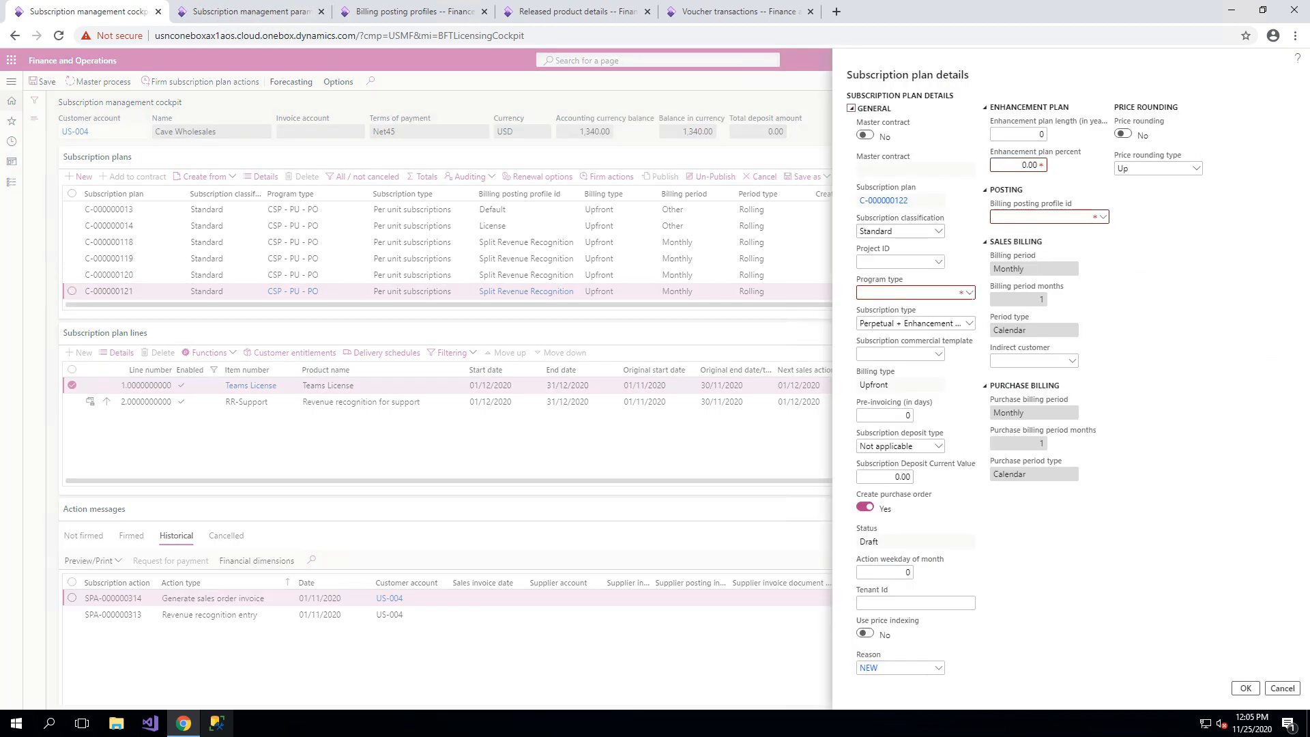
left_click(969, 295)
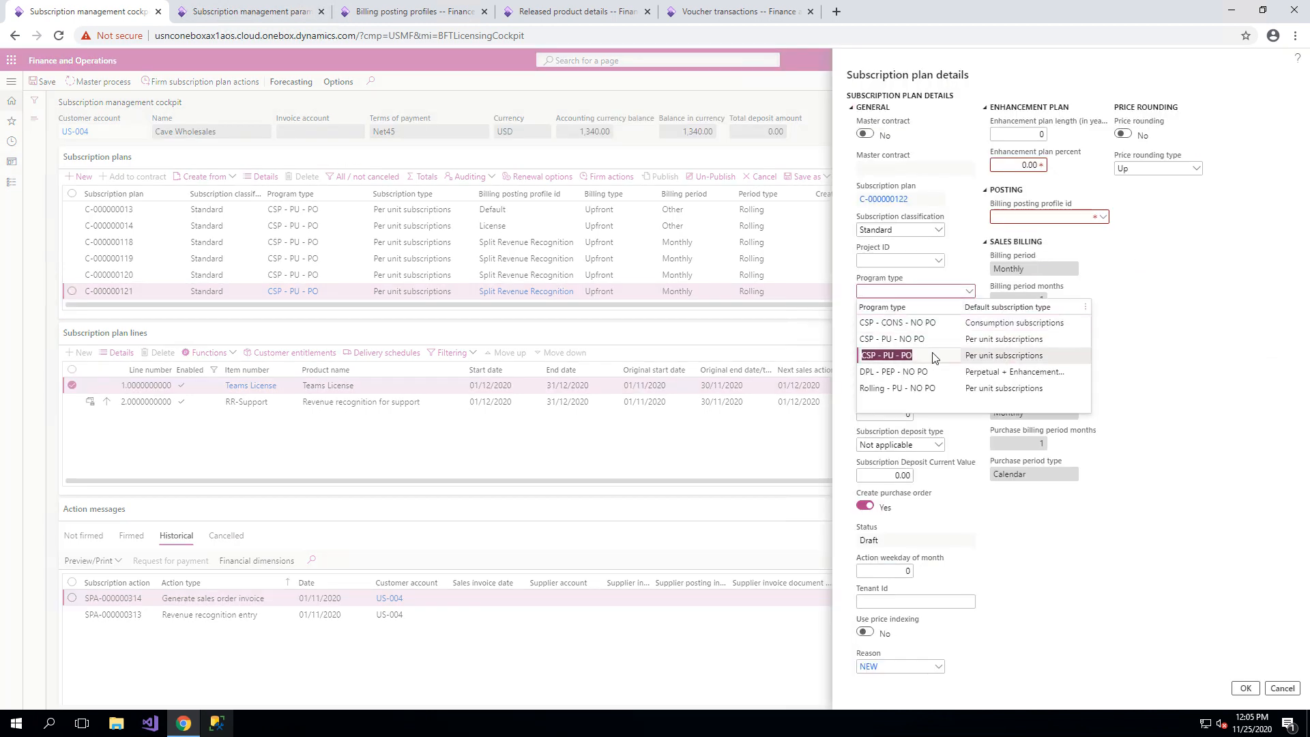
left_click(887, 357)
left_click(1102, 134)
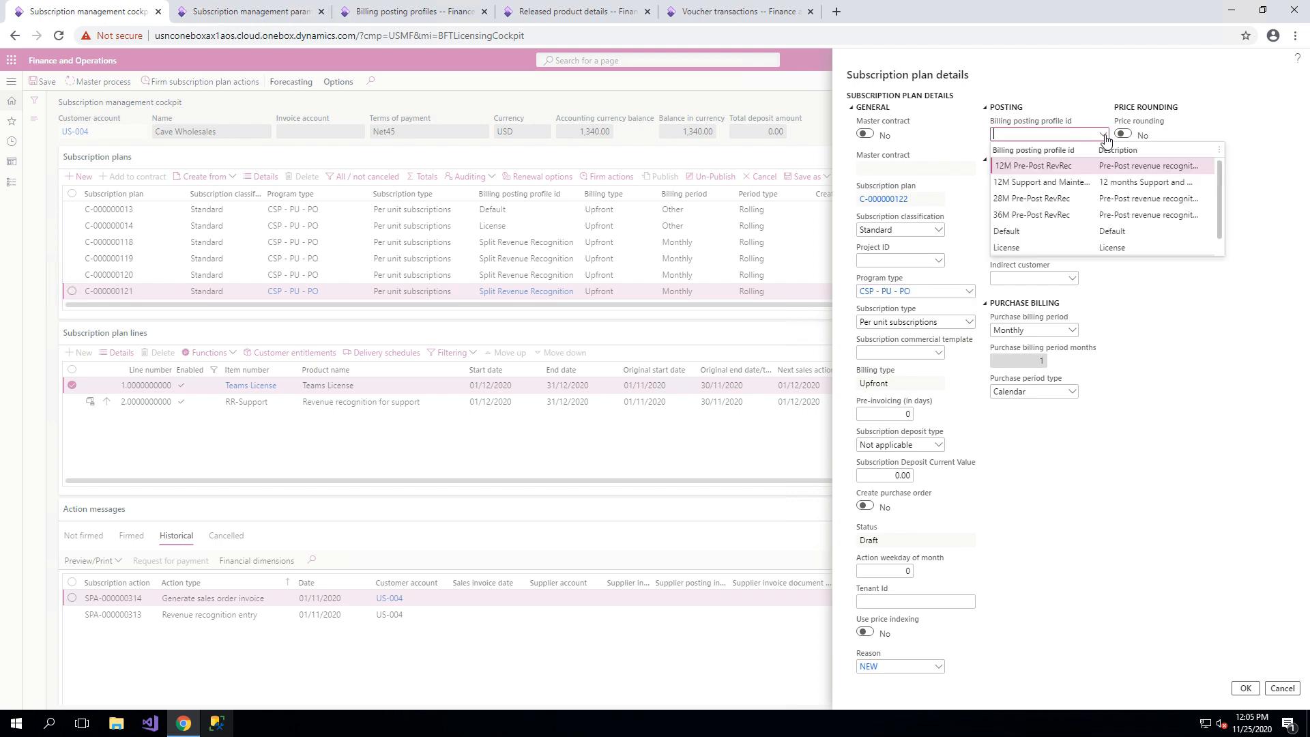
scroll(1064, 205, "down", 1)
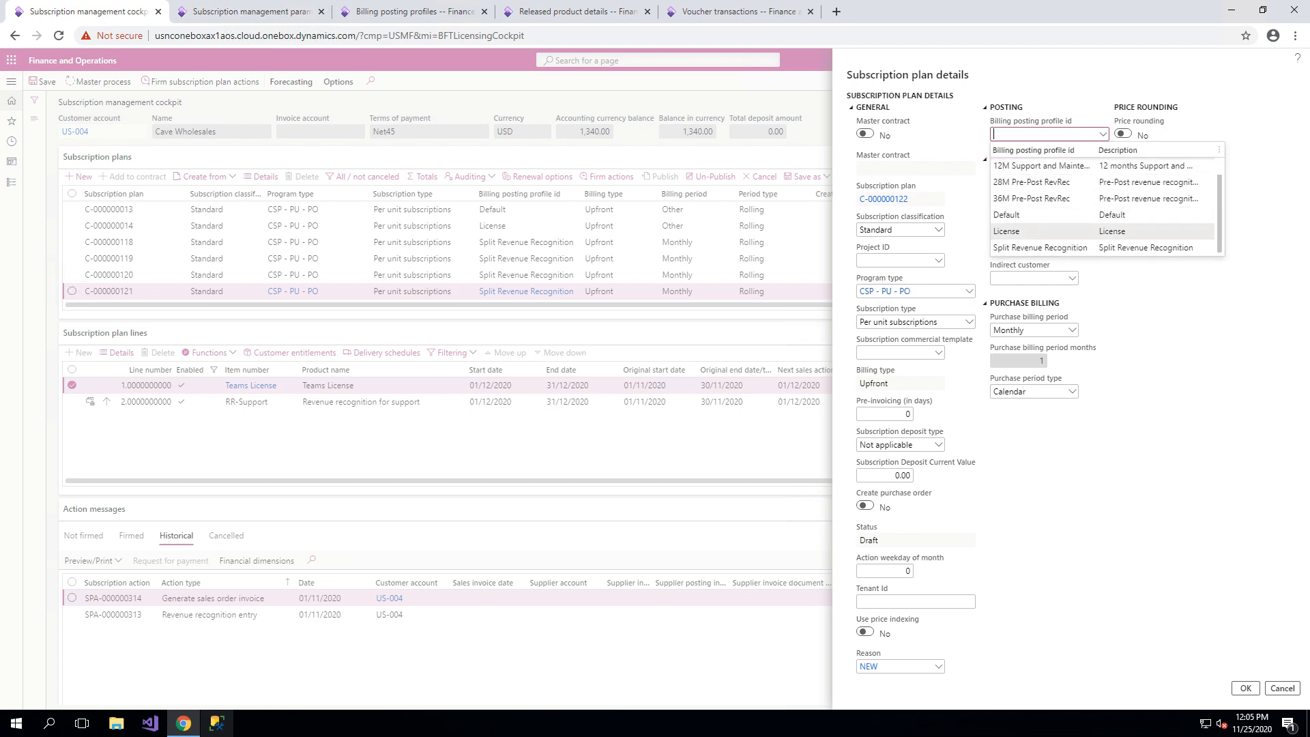
left_click(1046, 248)
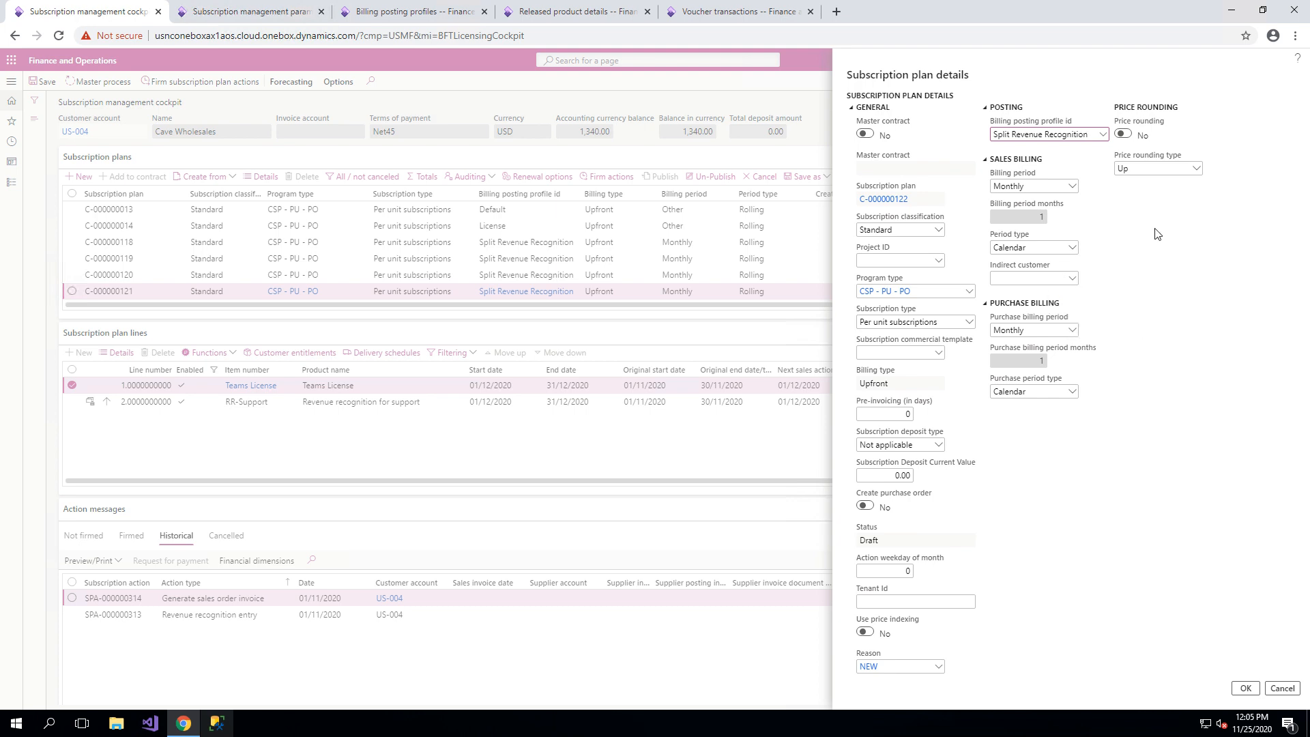
Set the new plan's sales billing period to Yearly and create the plan.
left_click(1070, 187)
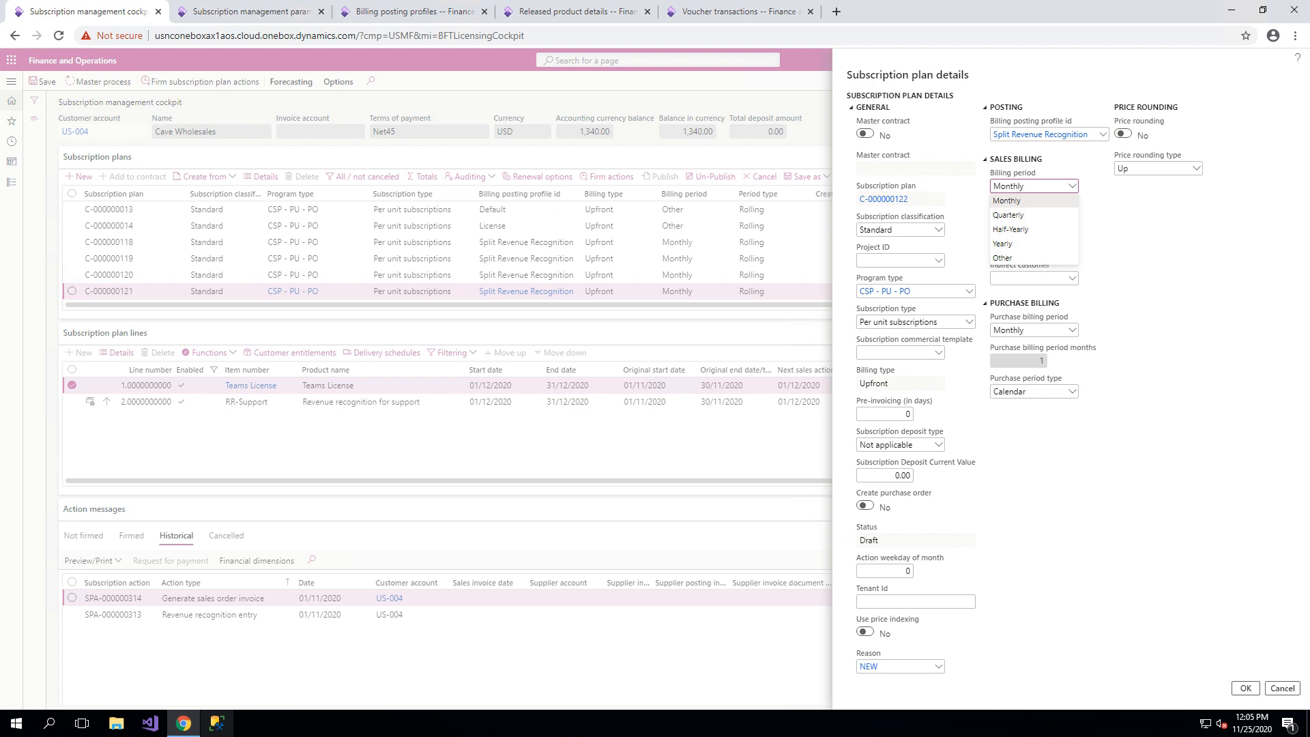
left_click(1003, 244)
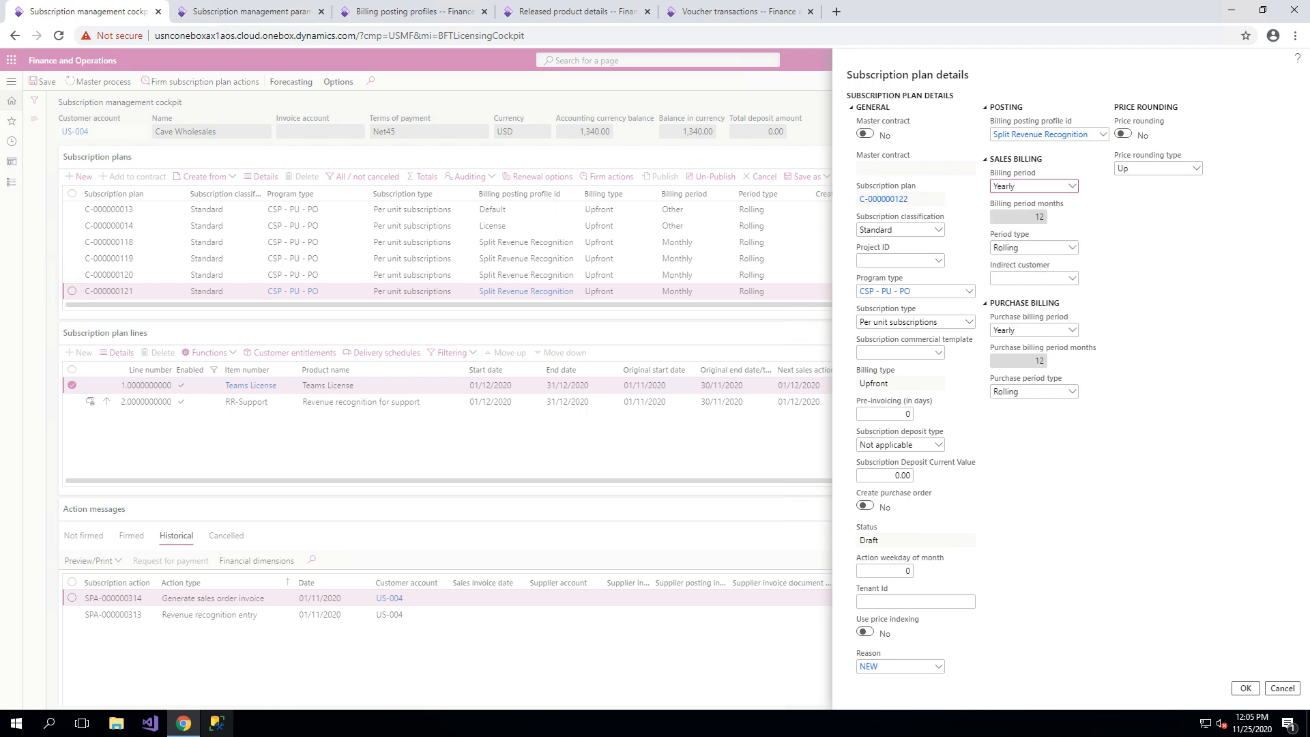
left_click(1246, 689)
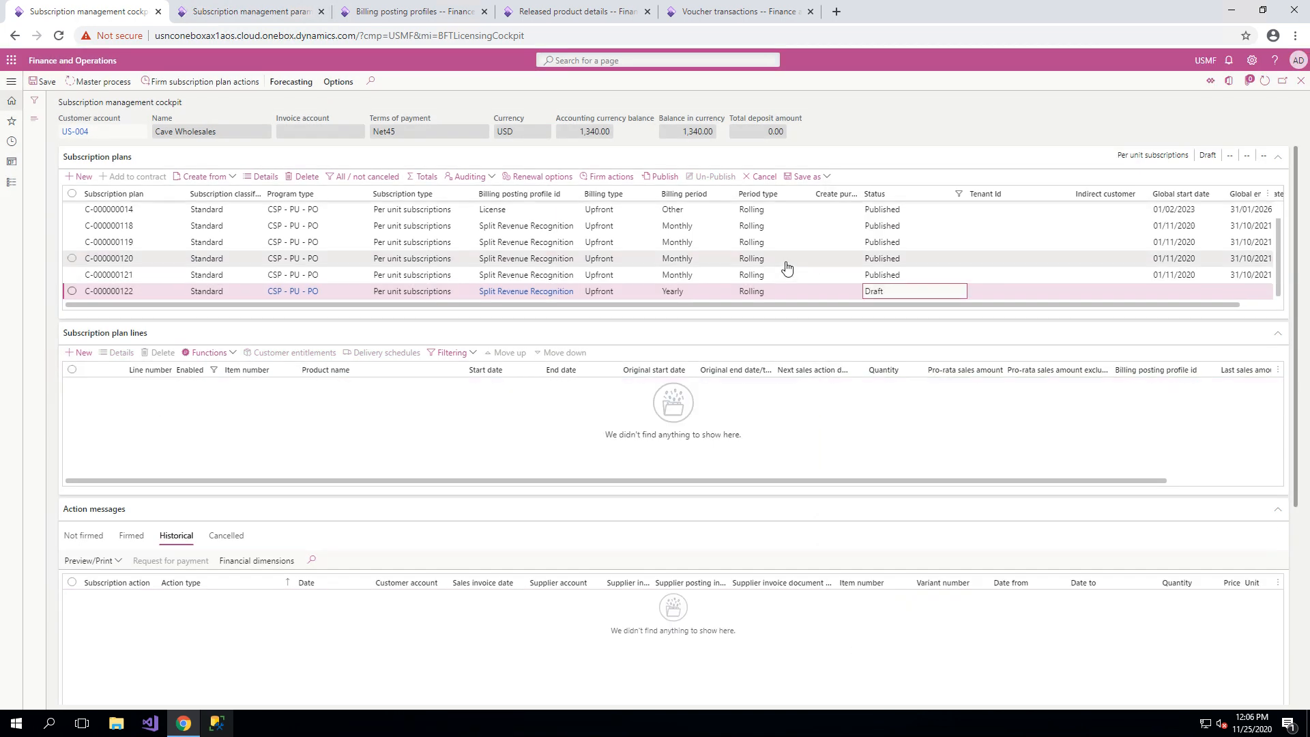
Set the draft plan's renewal options to global start date 01/11/2020 with 1 fixed cycle before renewal.
left_click(539, 176)
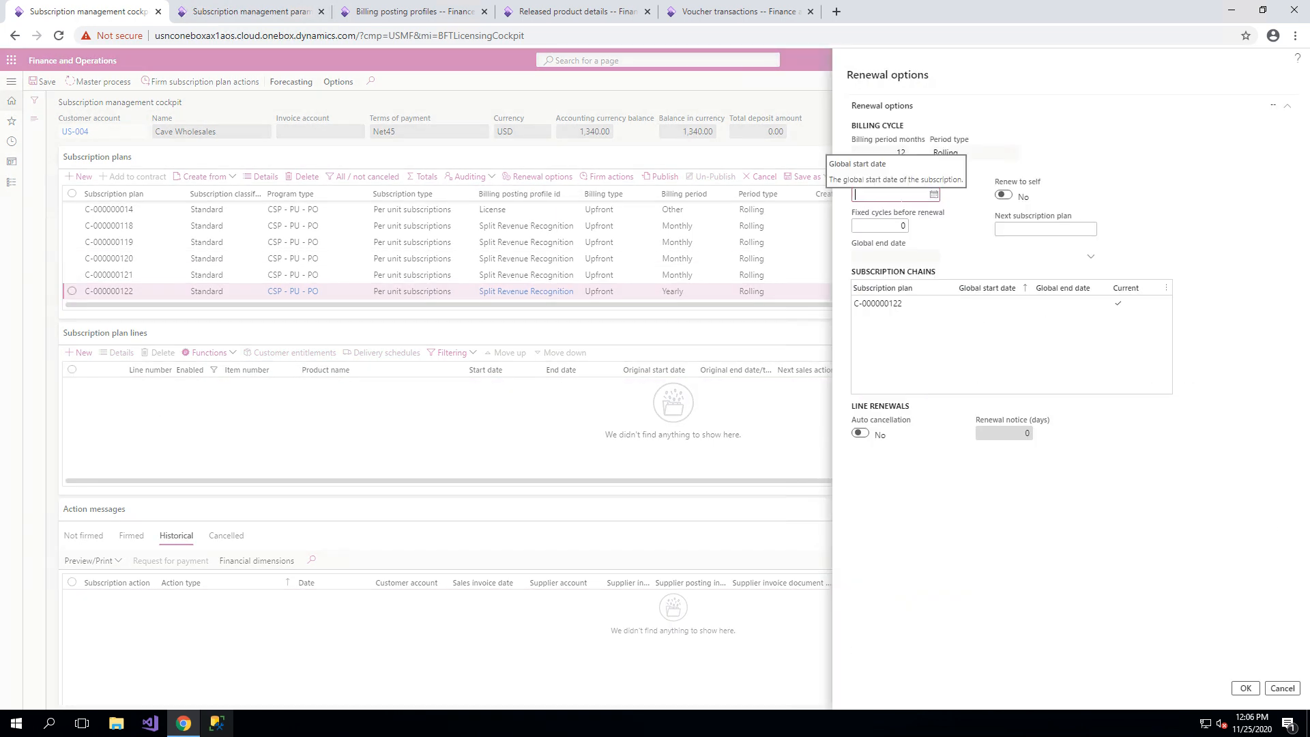
type("01/11/2020")
key("Tab")
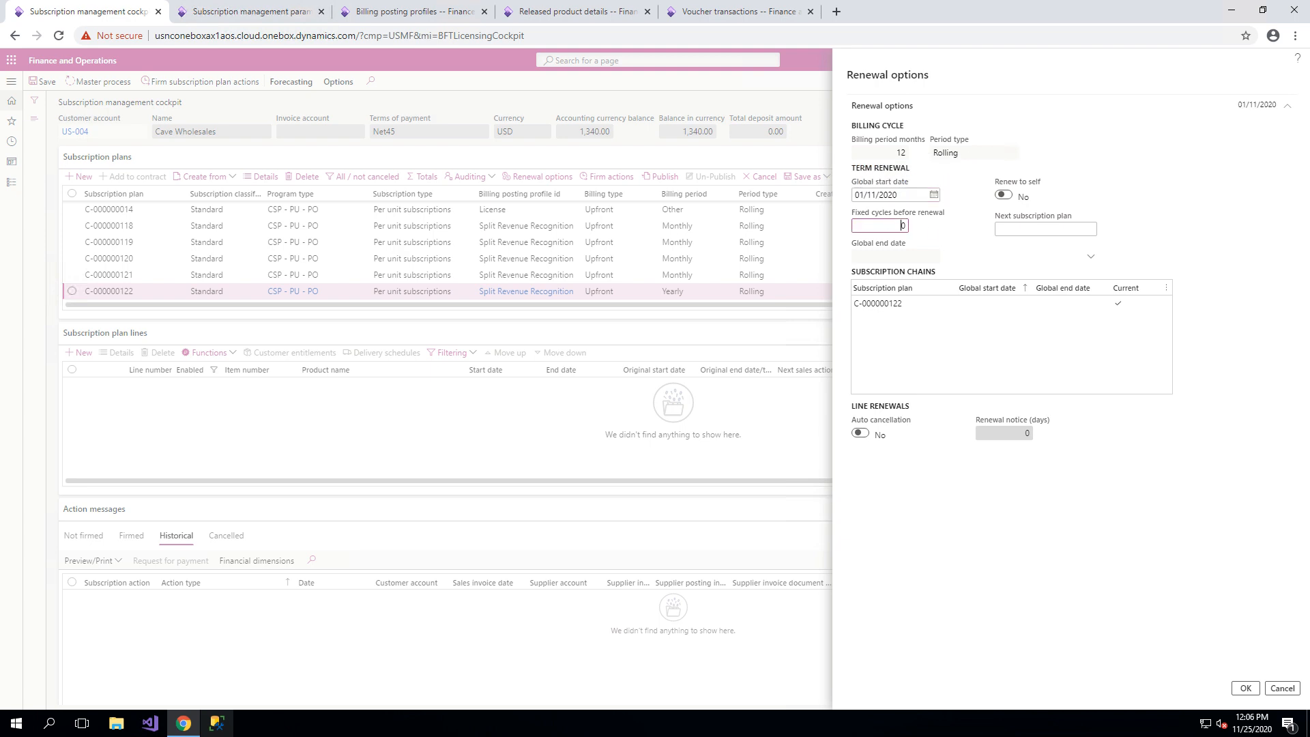
type("1")
key("Tab")
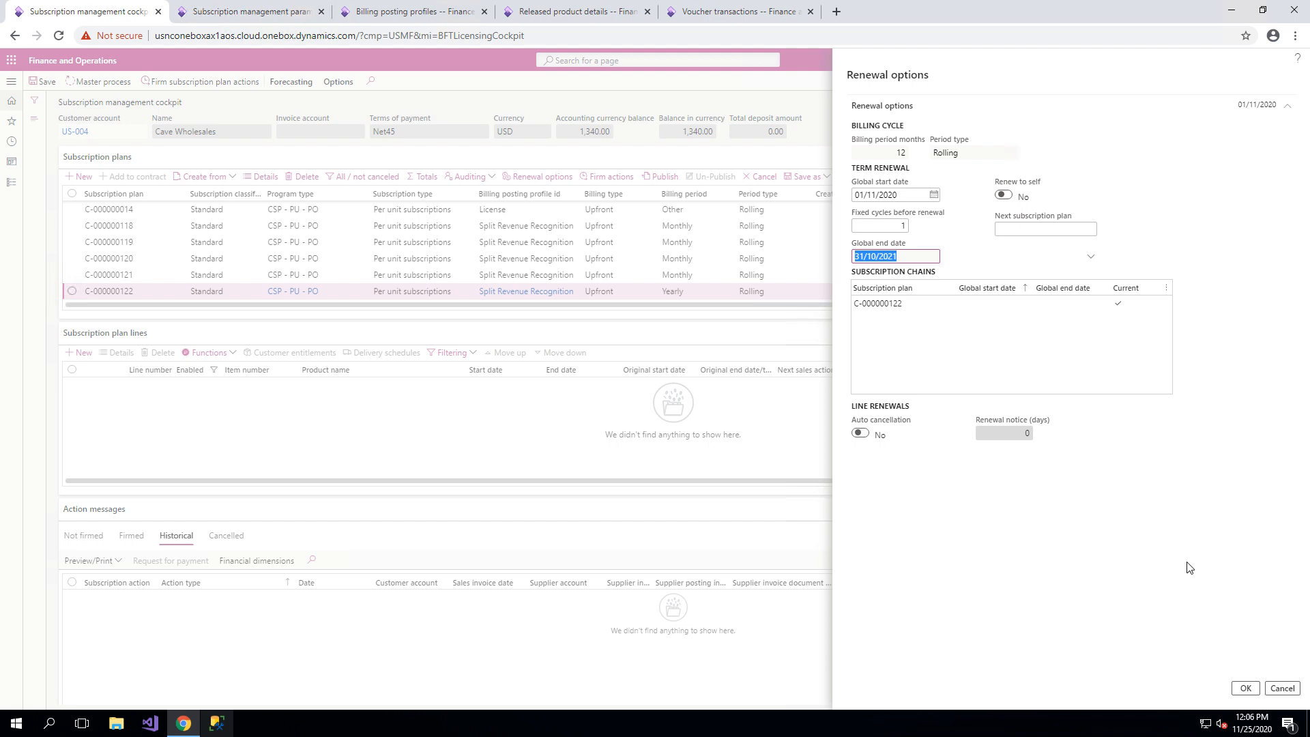
left_click(1245, 688)
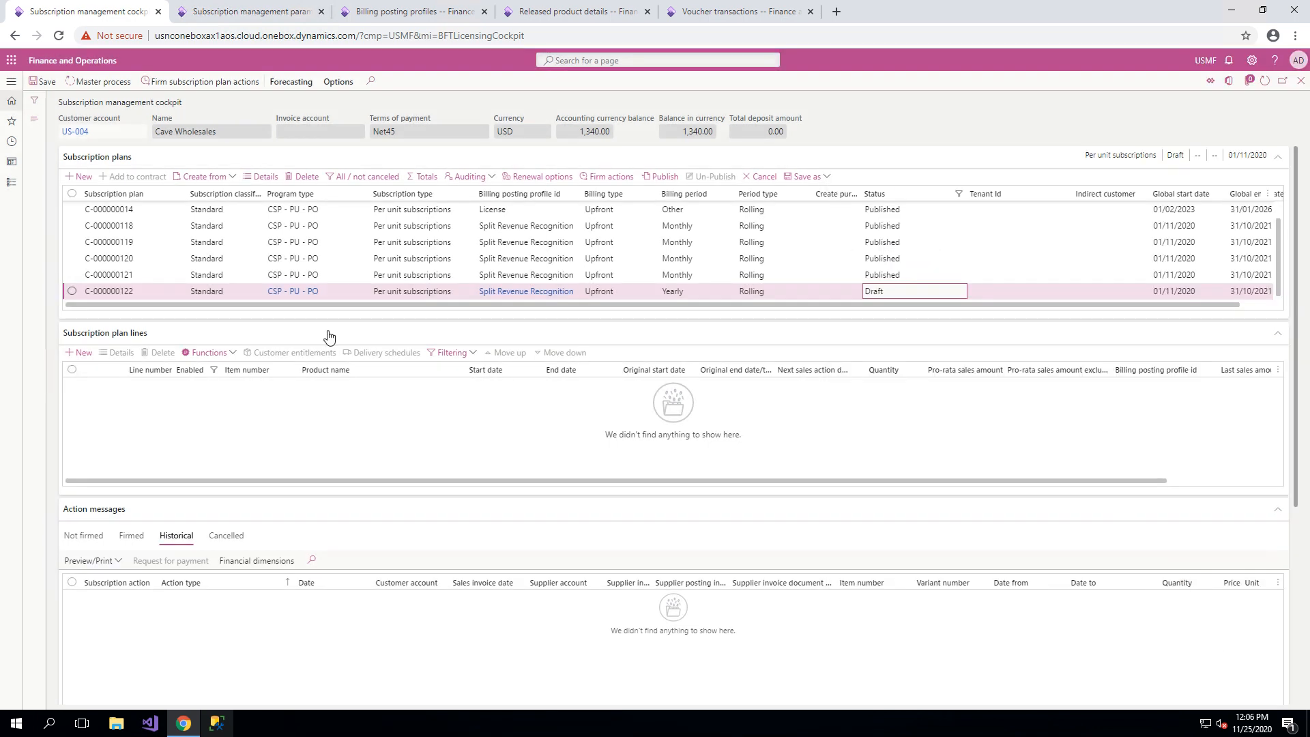
Start a new subscription plan line for item Teams License with a quantity of 1.
left_click(84, 353)
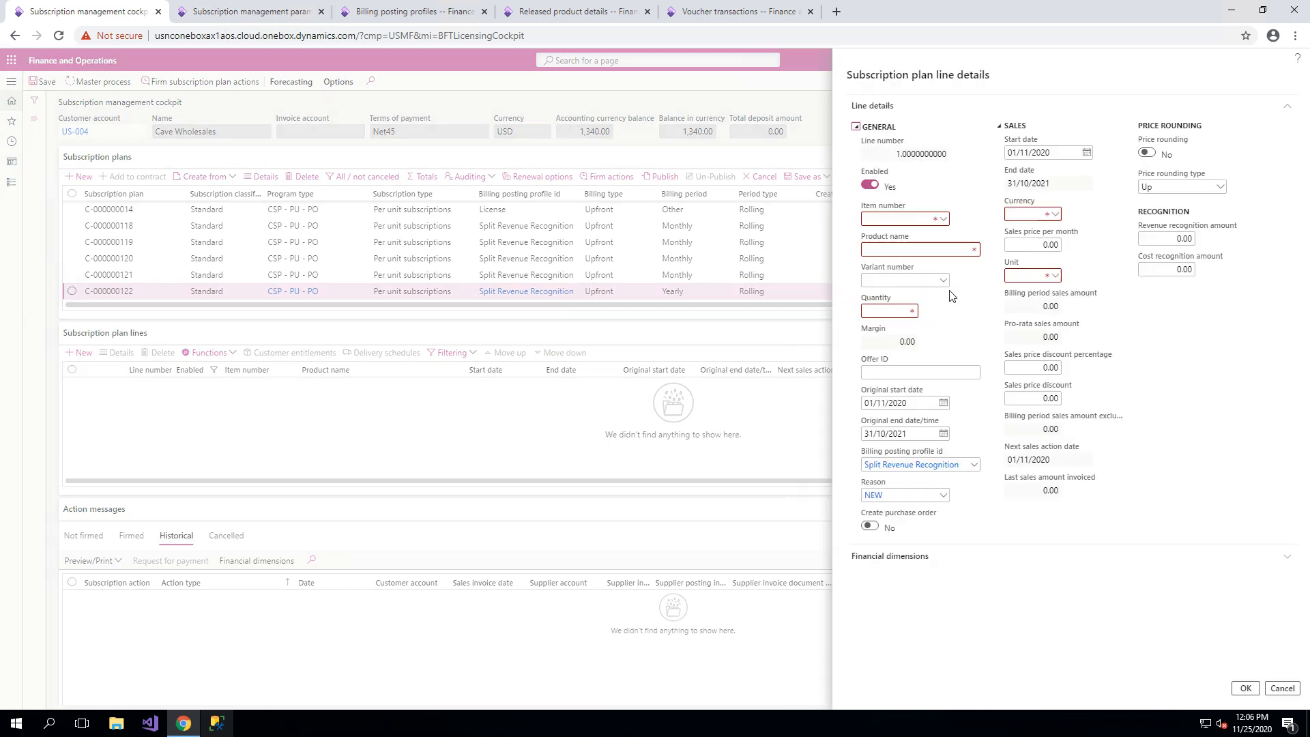
left_click(944, 219)
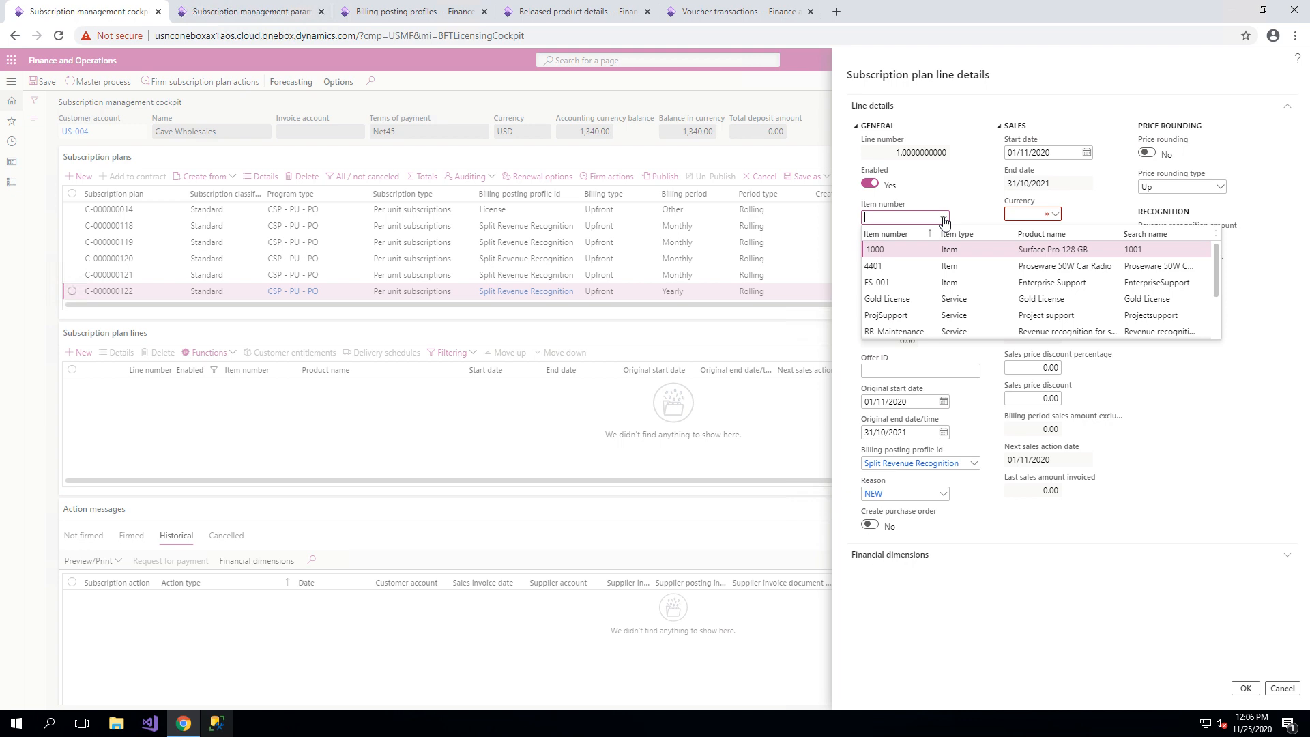
key("Down")
key("Down")
key("Down")
key("Down")
key("Down")
key("Down")
key("Down")
key("Down")
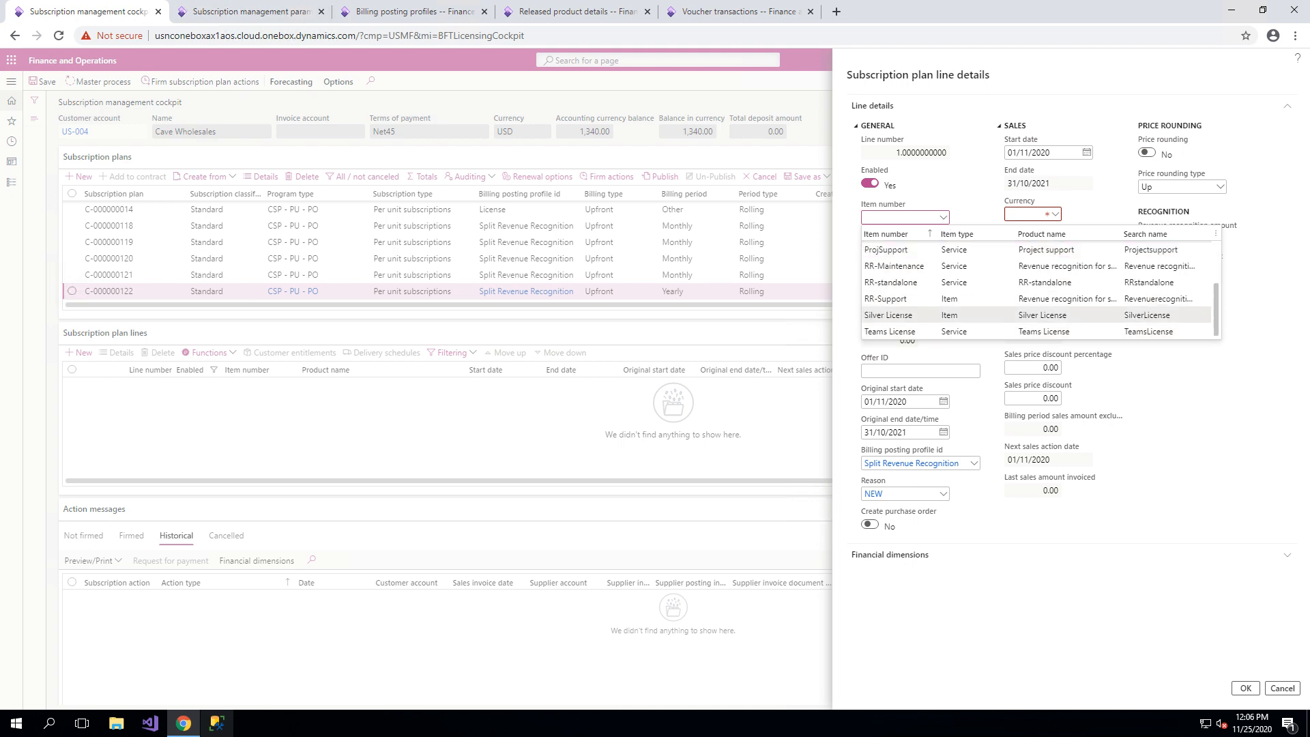
left_click(903, 332)
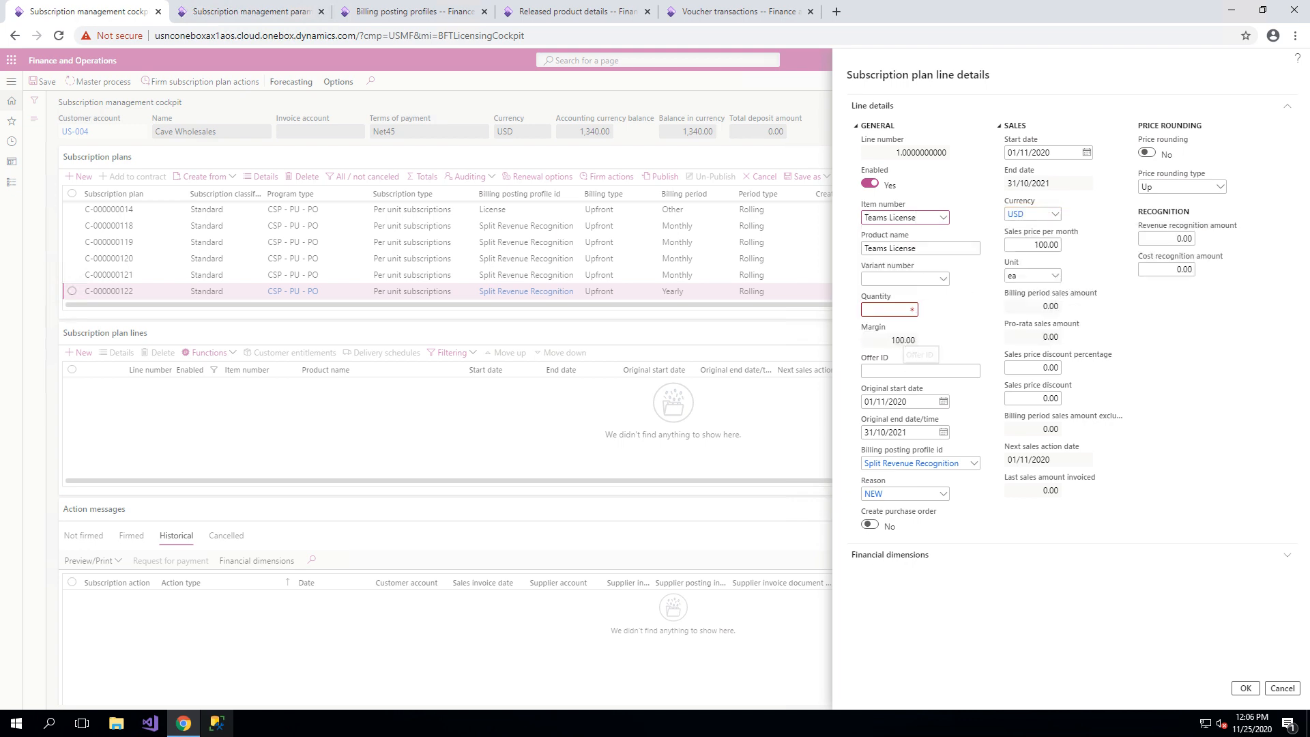
left_click(891, 310)
type("1")
key("Tab")
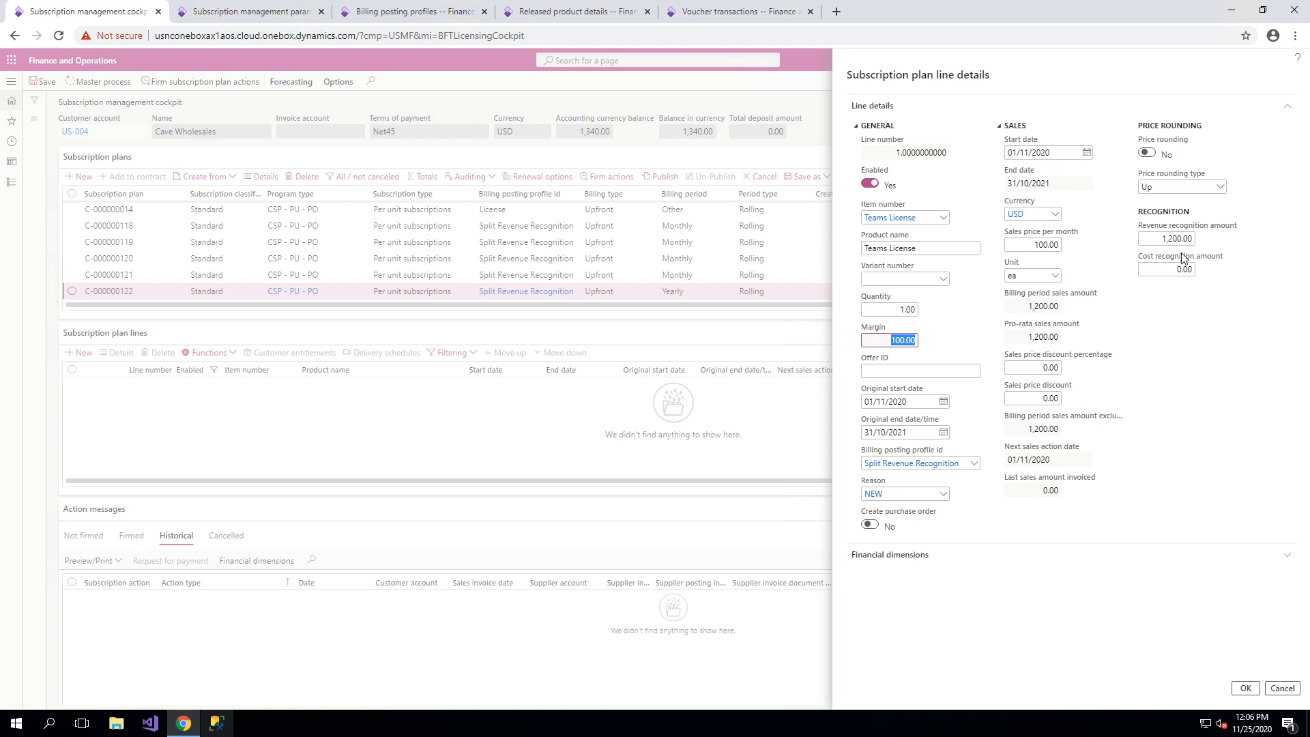
Set the line's revenue recognition amount to 1,080.00 and check the add-on percentage type on the RR-Support released product.
left_click(1160, 238)
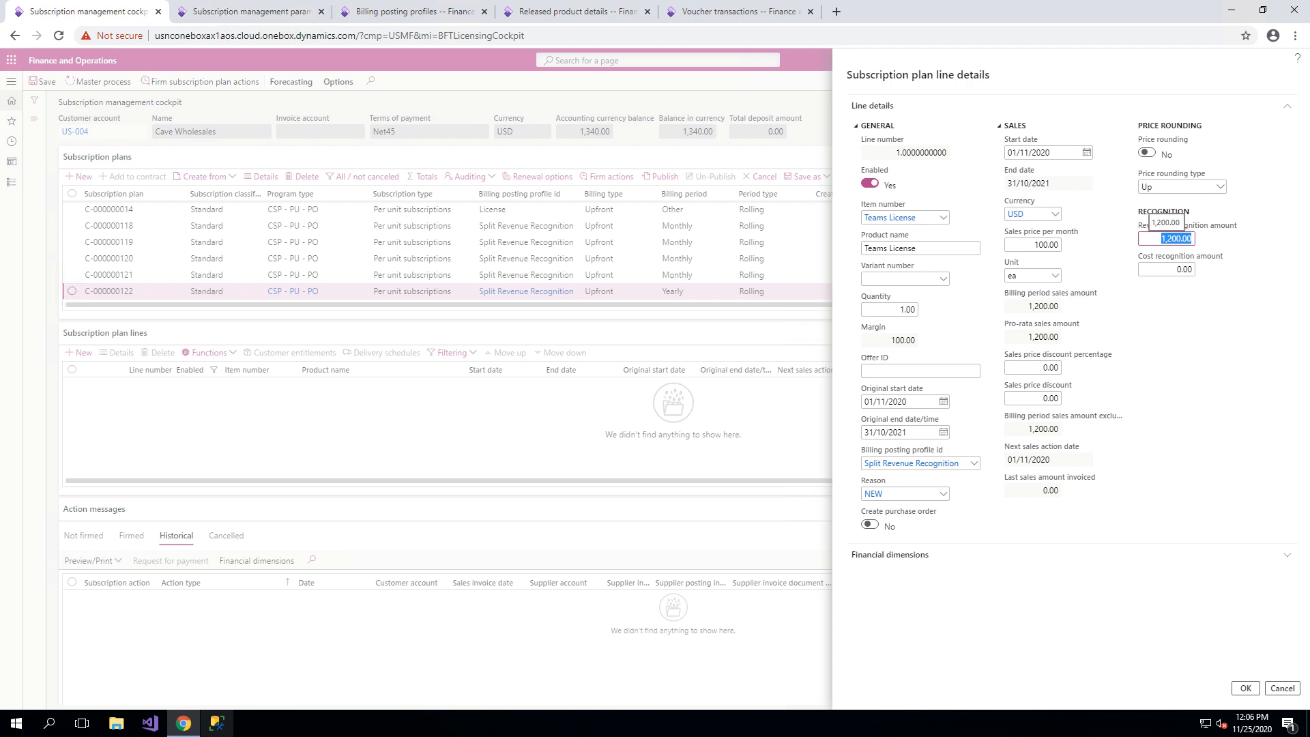
type("1080")
left_click(1245, 350)
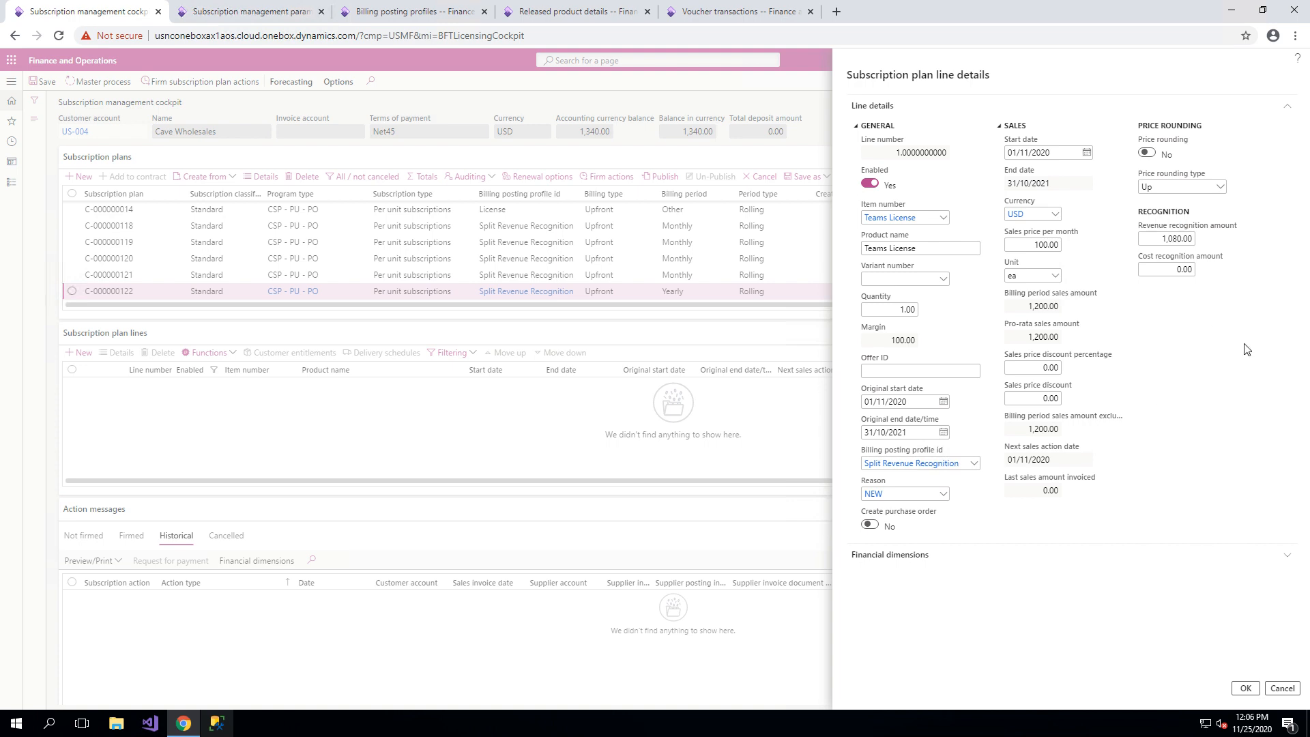
left_click(584, 3)
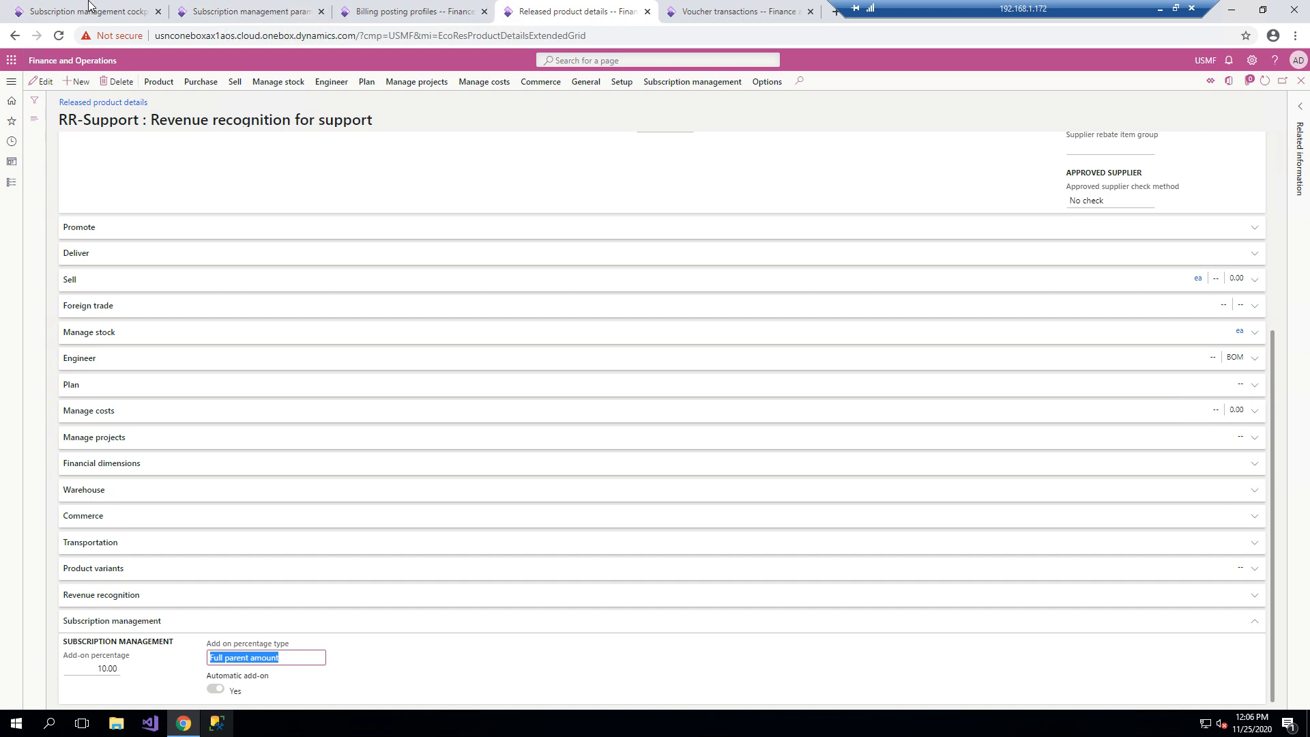
left_click(114, 15)
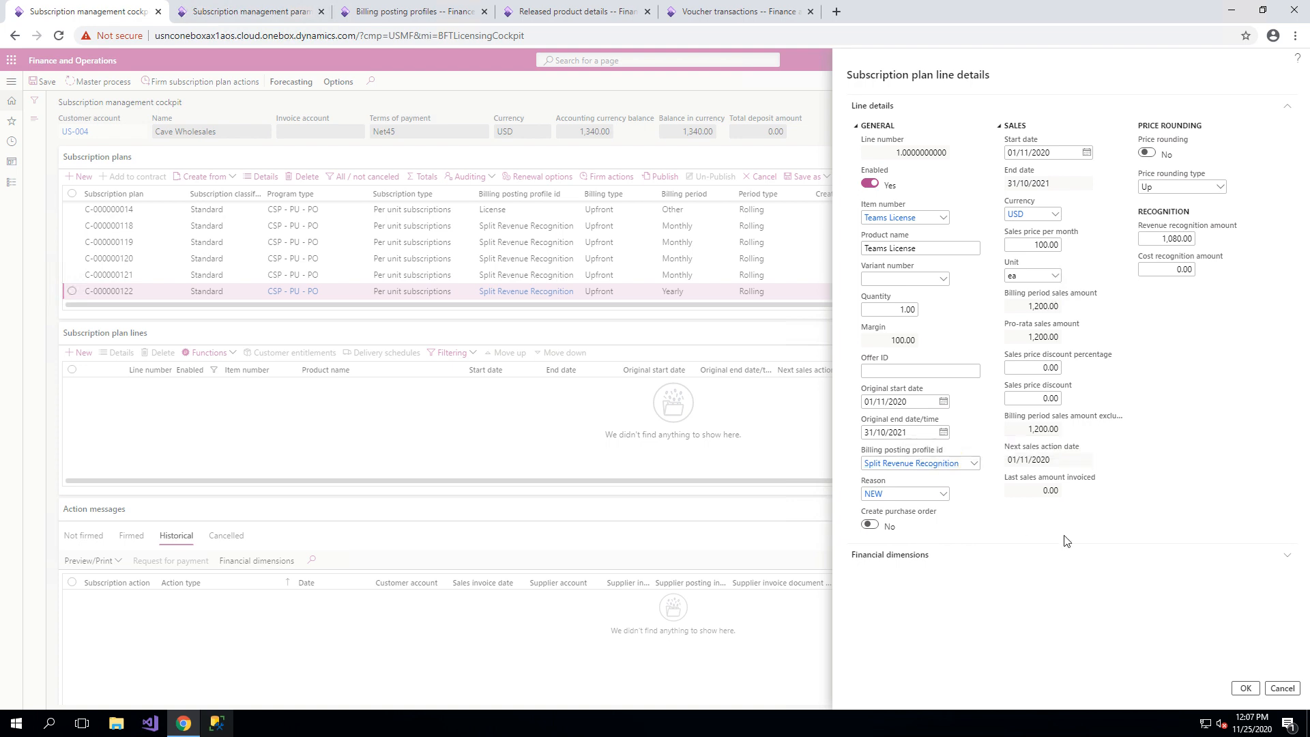
Save the Teams License line and compare the added RR-Support line with the add-on settings on its released product.
left_click(1246, 689)
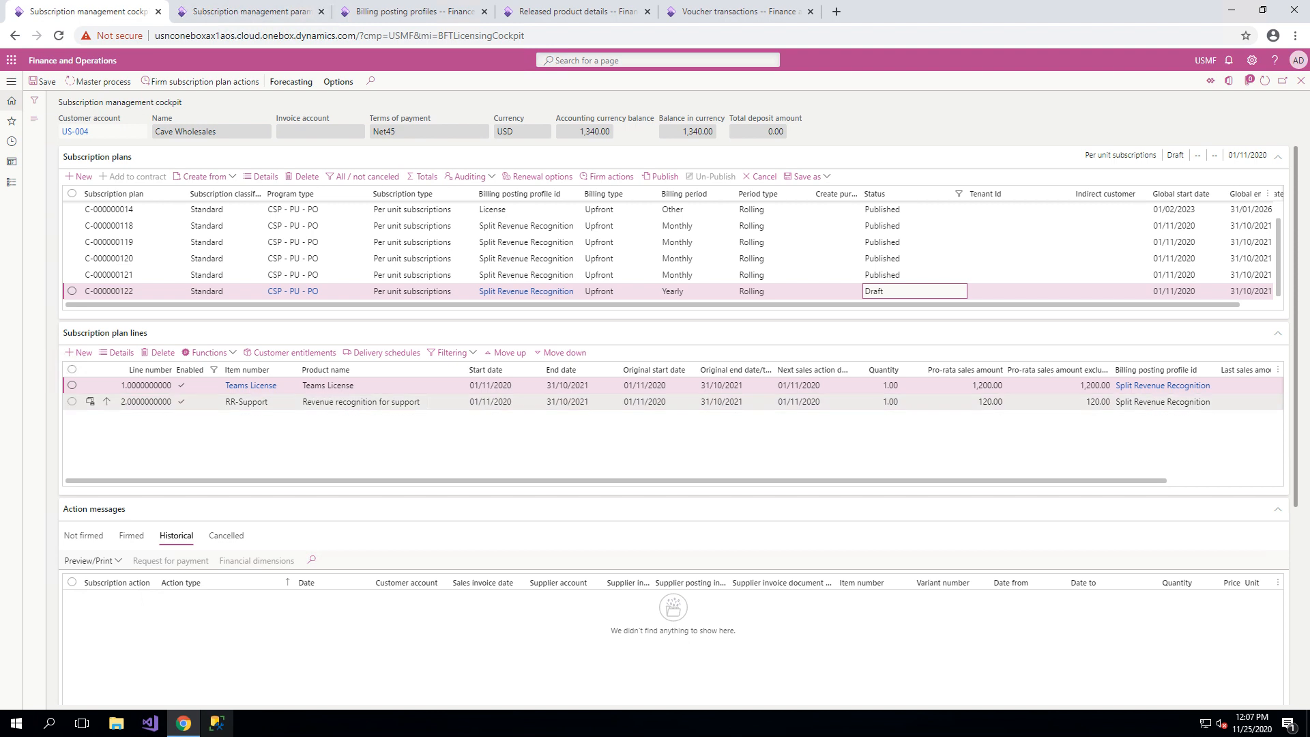
left_click(372, 402)
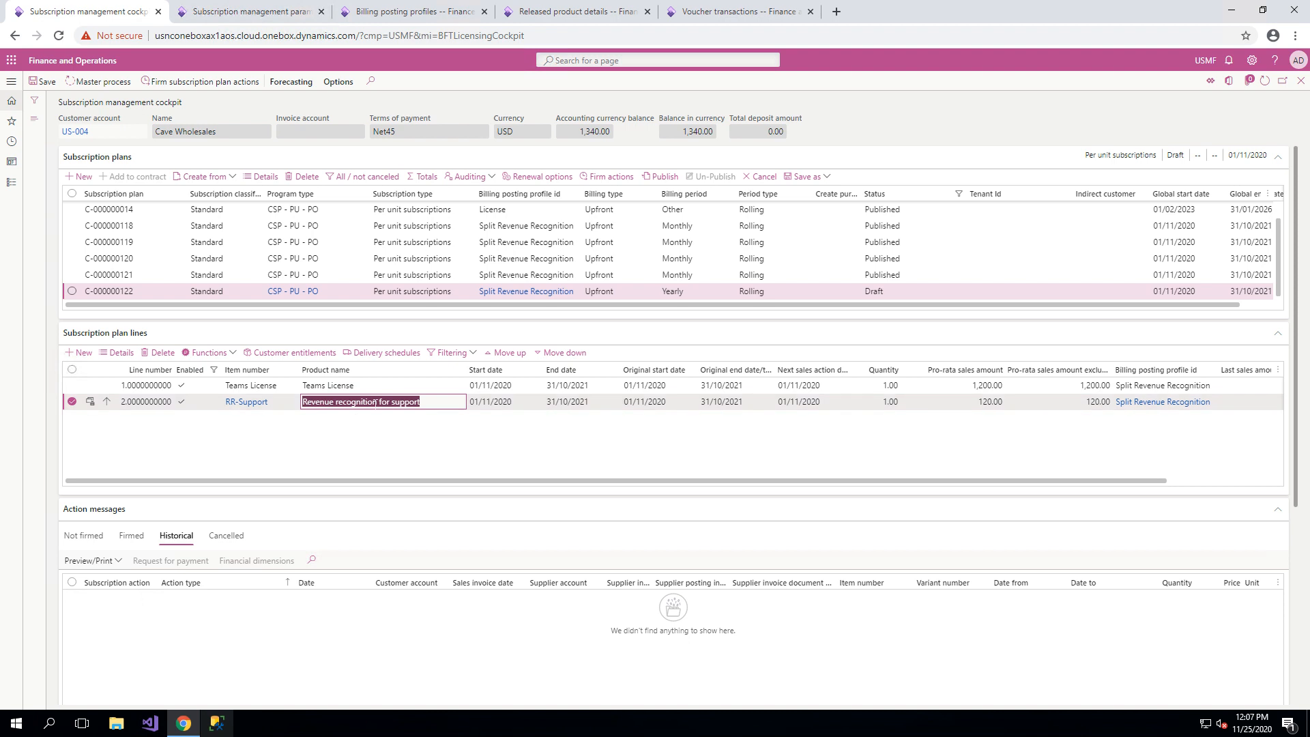
left_click(531, 10)
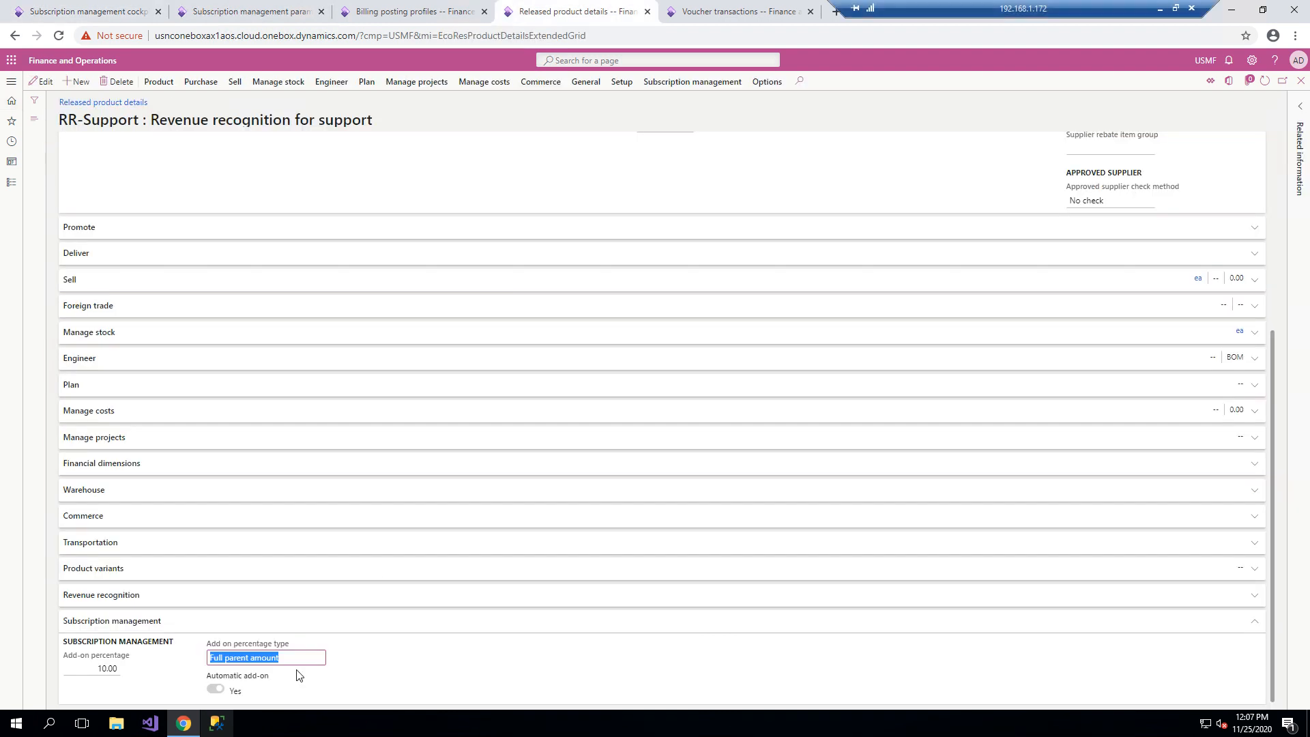
left_click(106, 9)
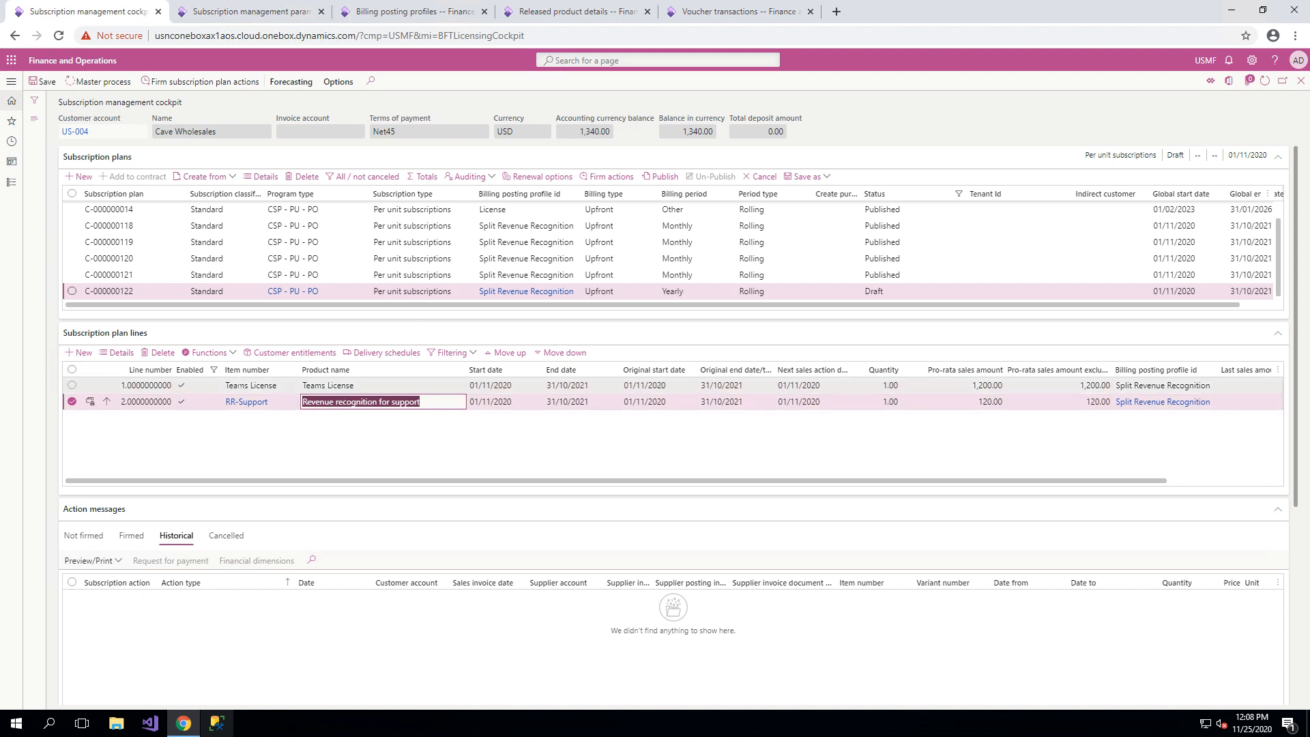
Set the RR-Support line's billing posting profile to 12M Pre-Post RevRec, reviewing that profile's setup before saving the line details.
left_click(112, 355)
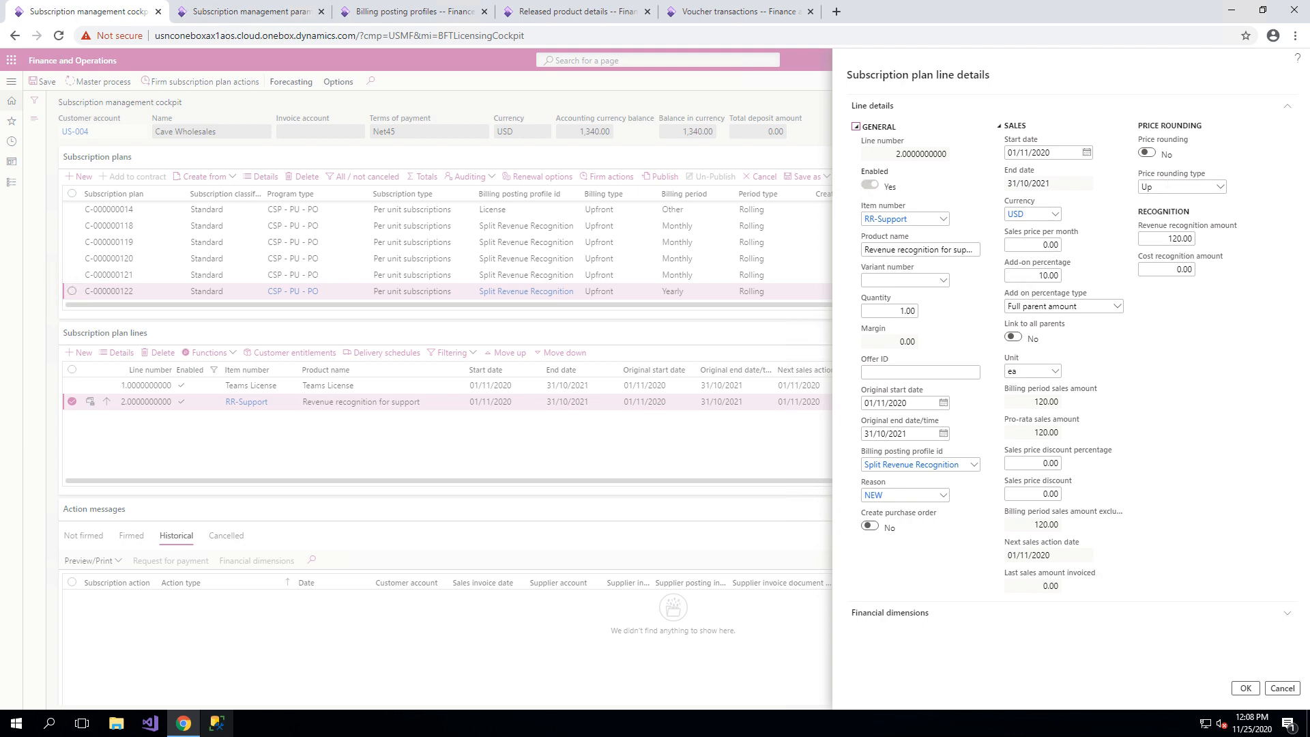
left_click(973, 463)
scroll(950, 507, "up", 1)
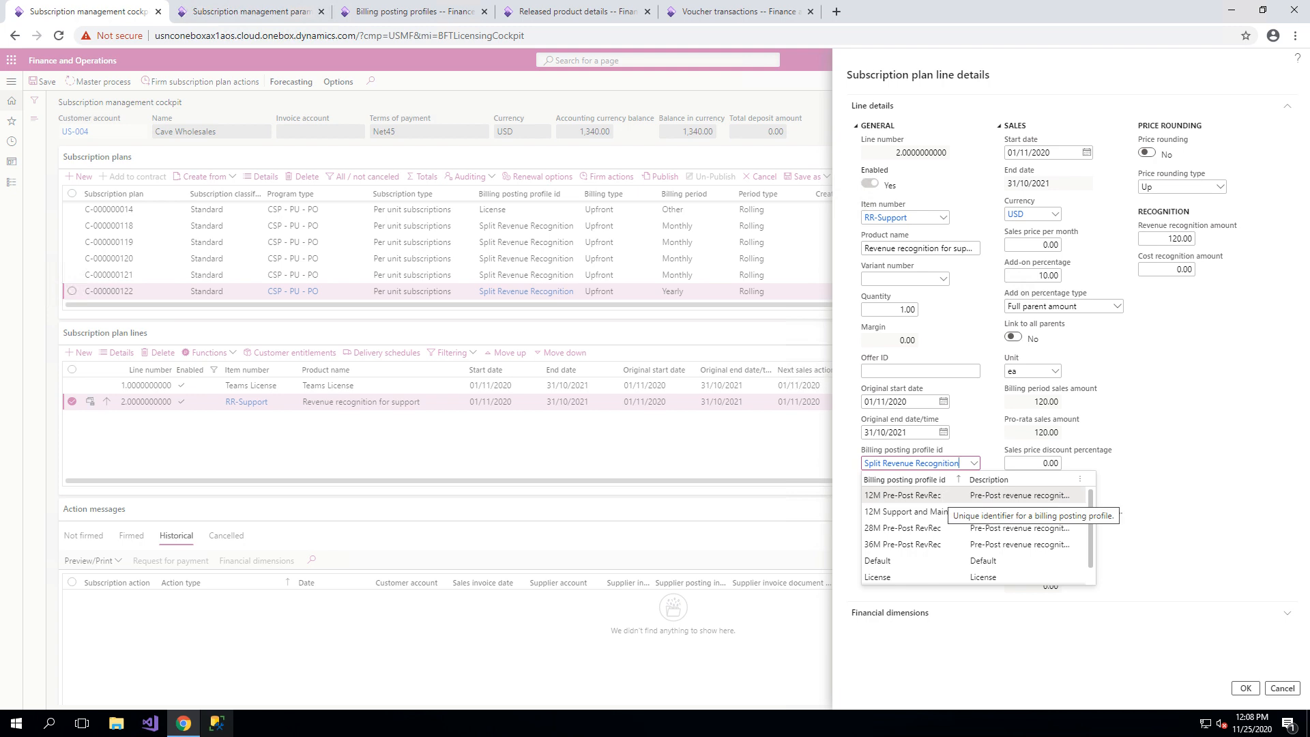
left_click(945, 496)
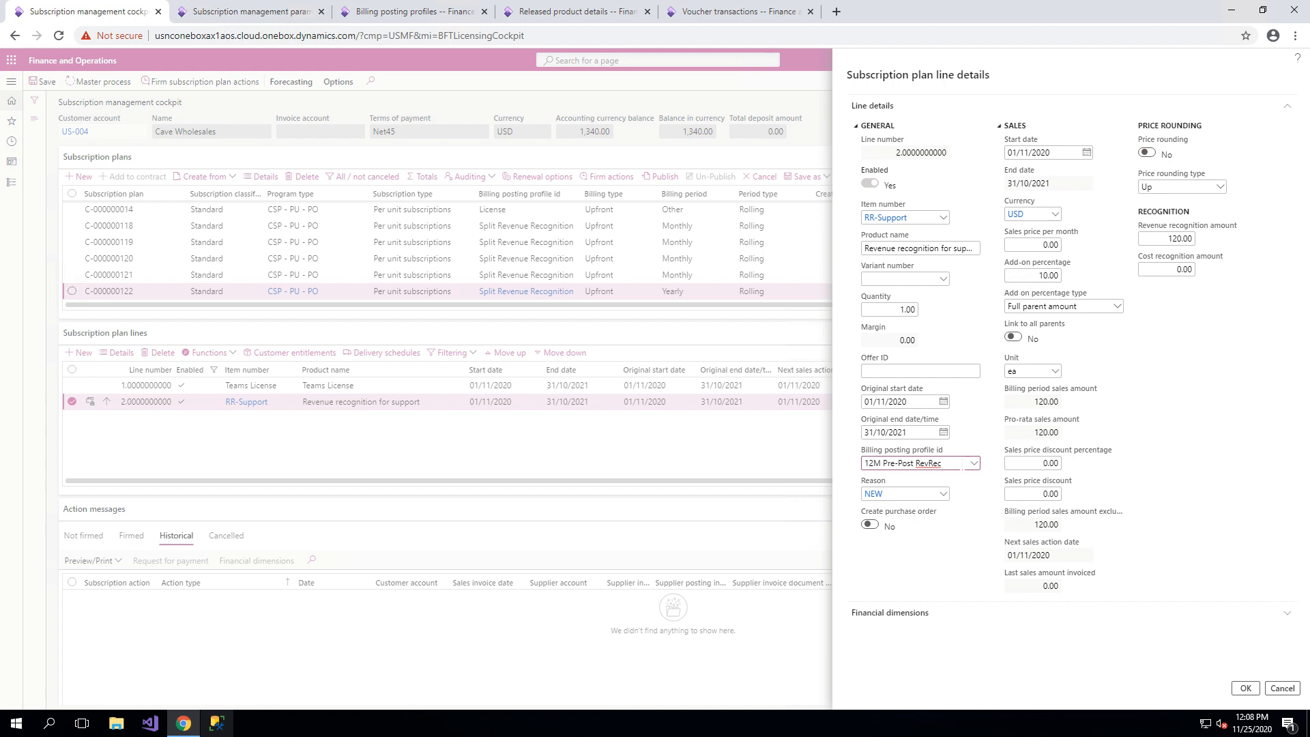
left_click_drag(962, 464, 863, 465)
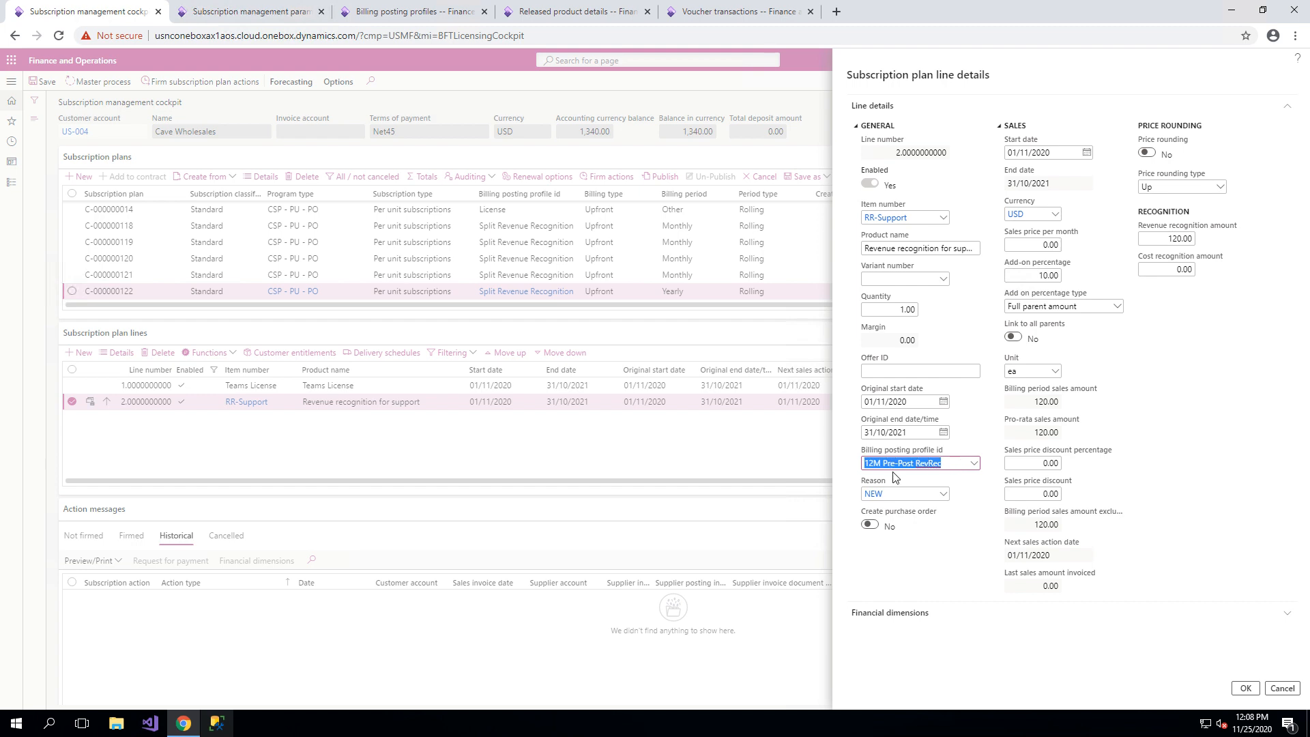
right_click(977, 466)
left_click(1000, 523)
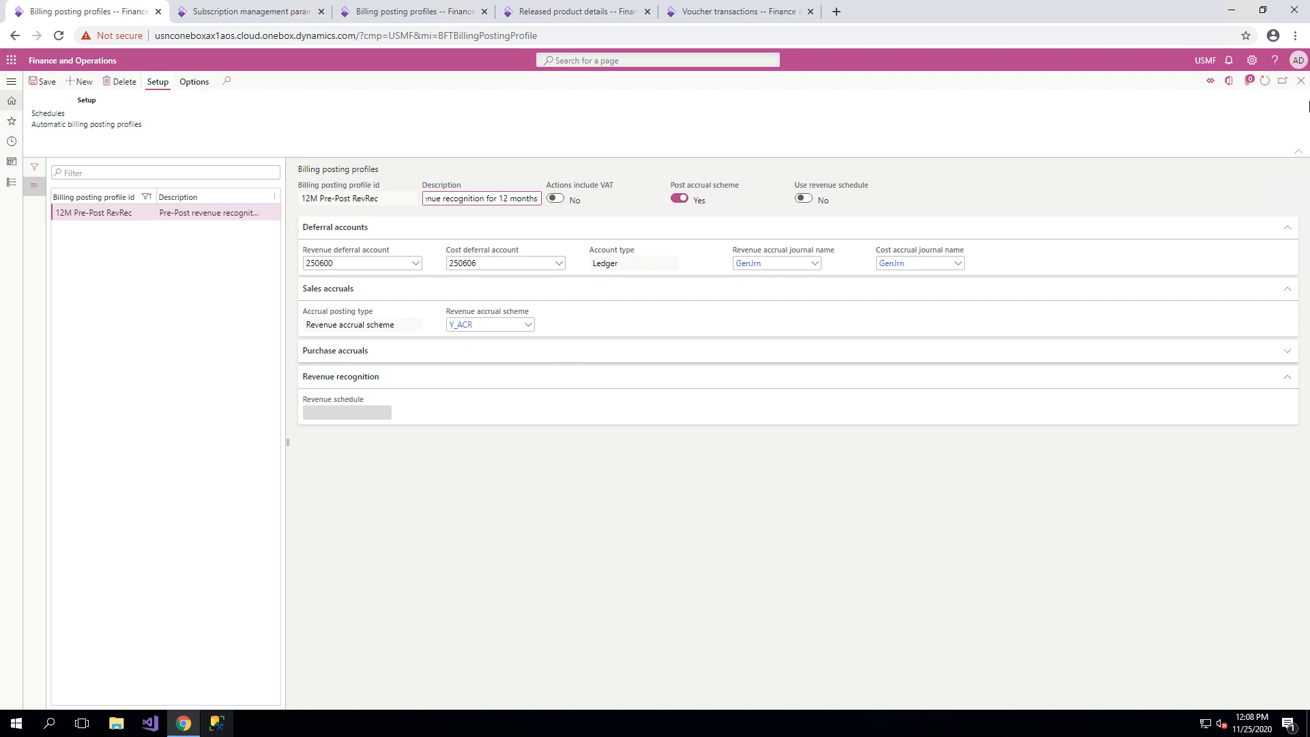
left_click(1301, 81)
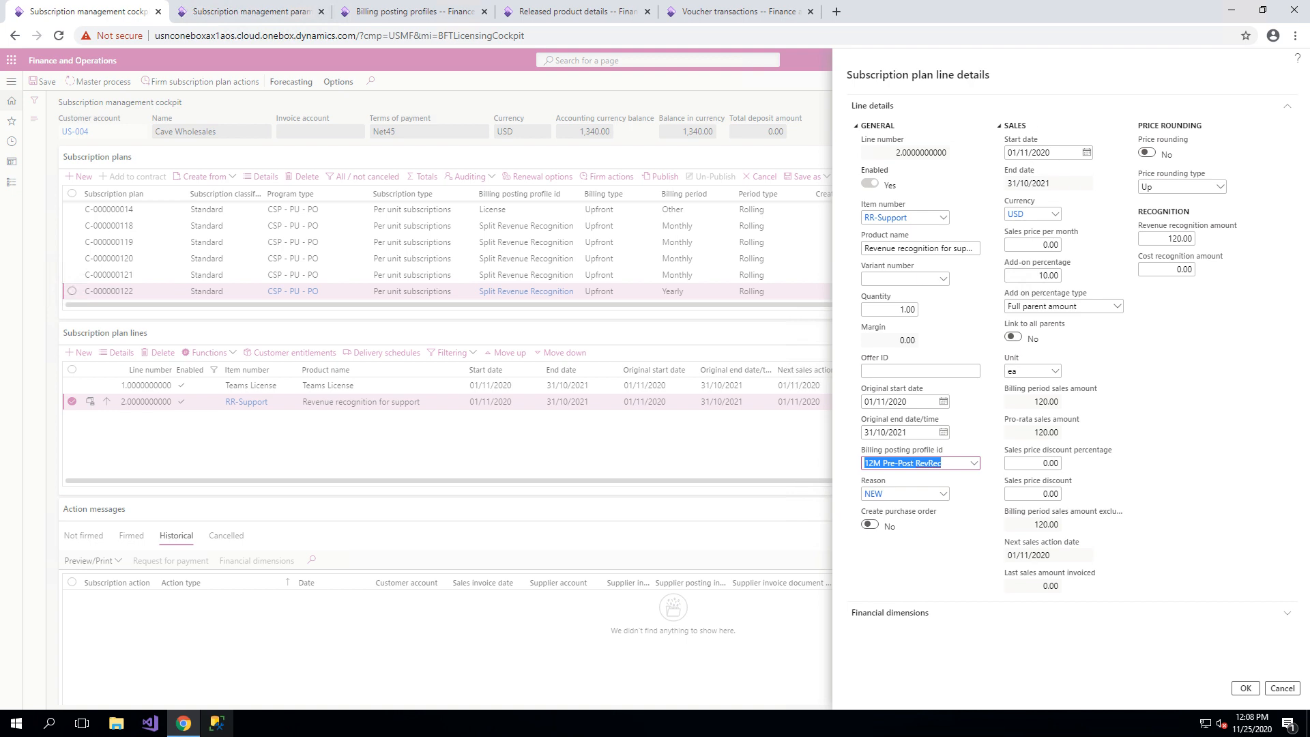
left_click(1245, 689)
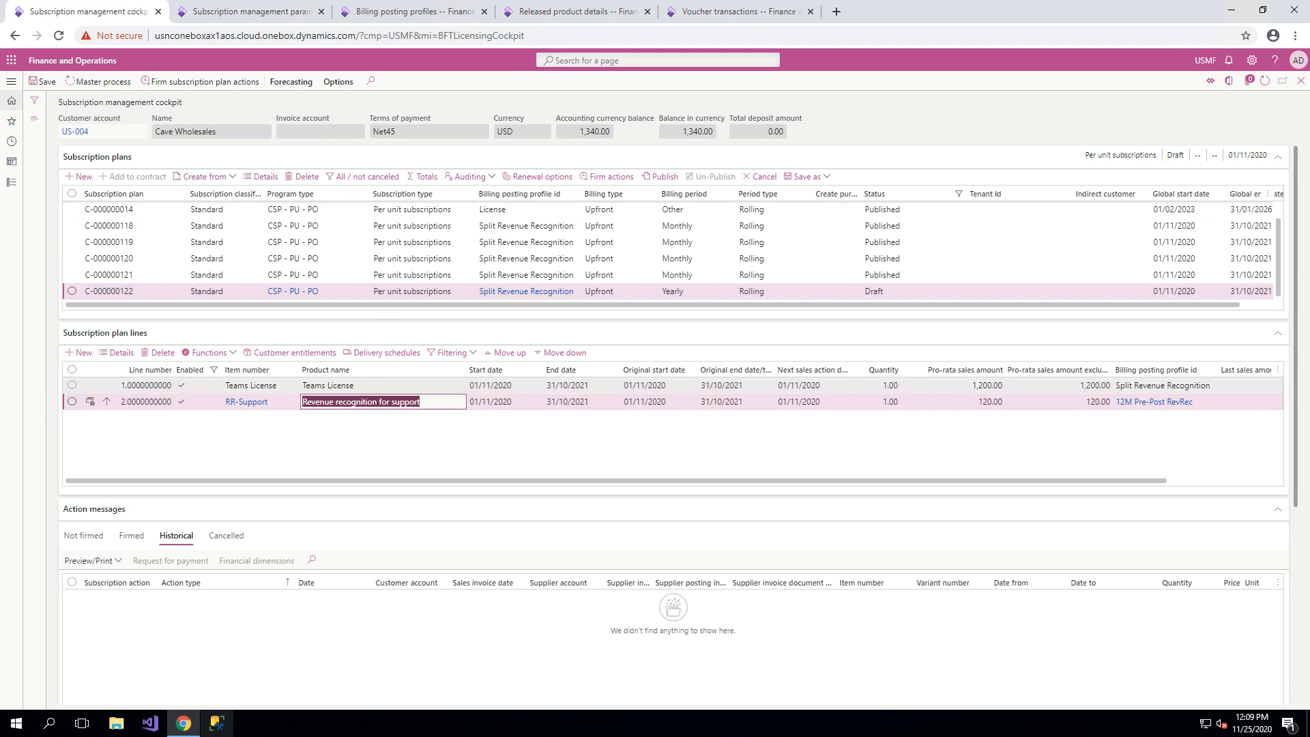
Set the Teams License line's revenue recognition amount to 660.00 and check its default financial dimensions before saving.
left_click(72, 385)
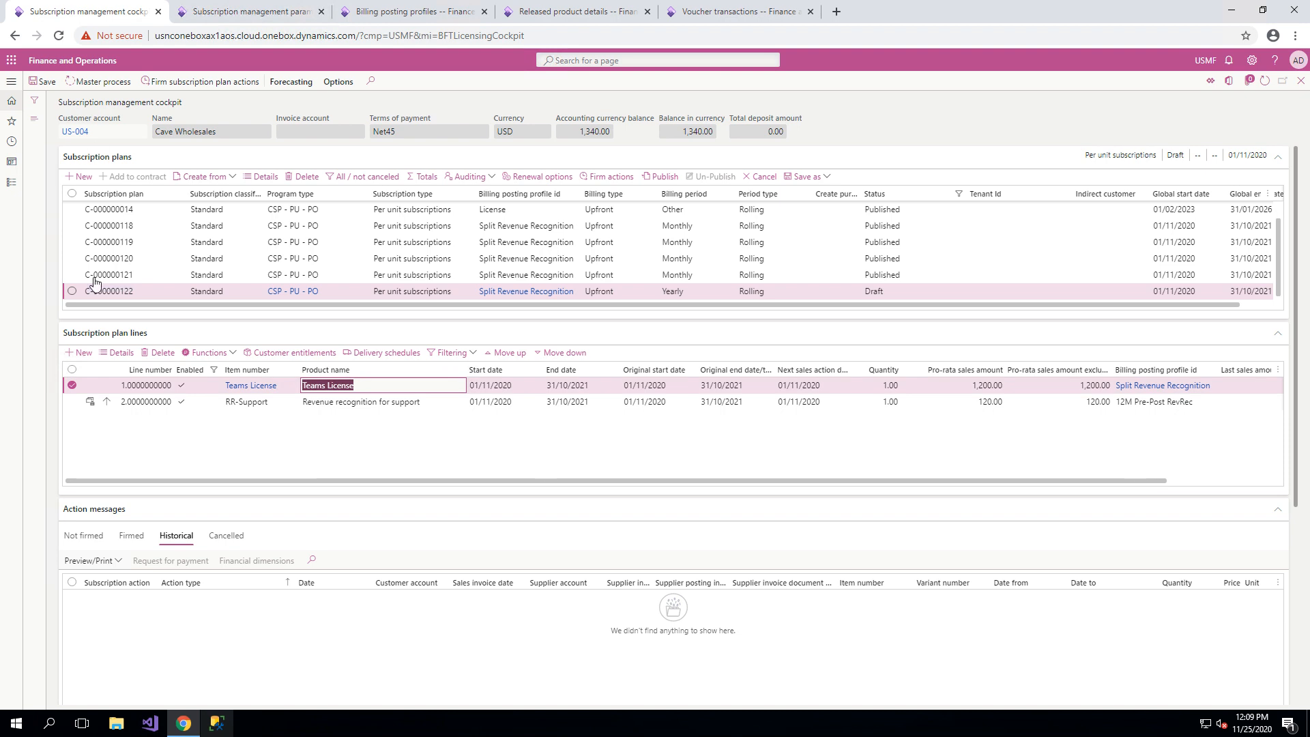
left_click(126, 354)
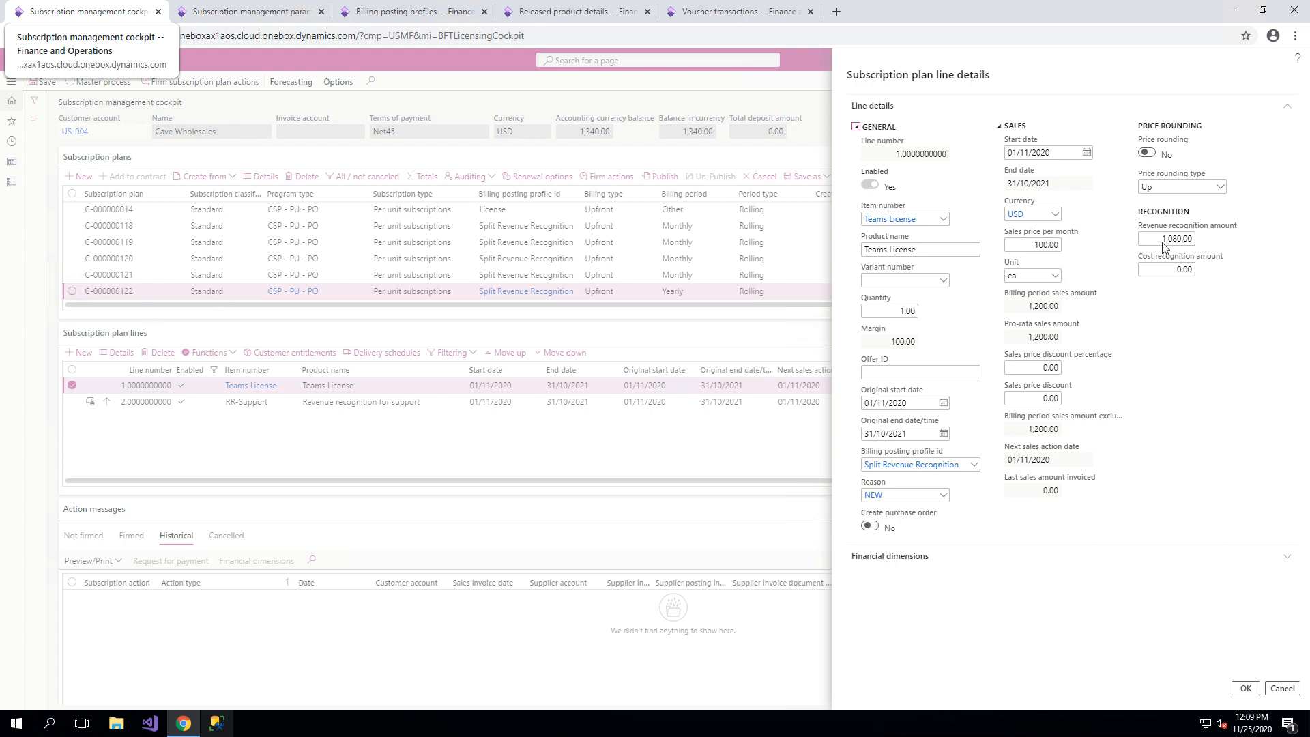
left_click(1165, 240)
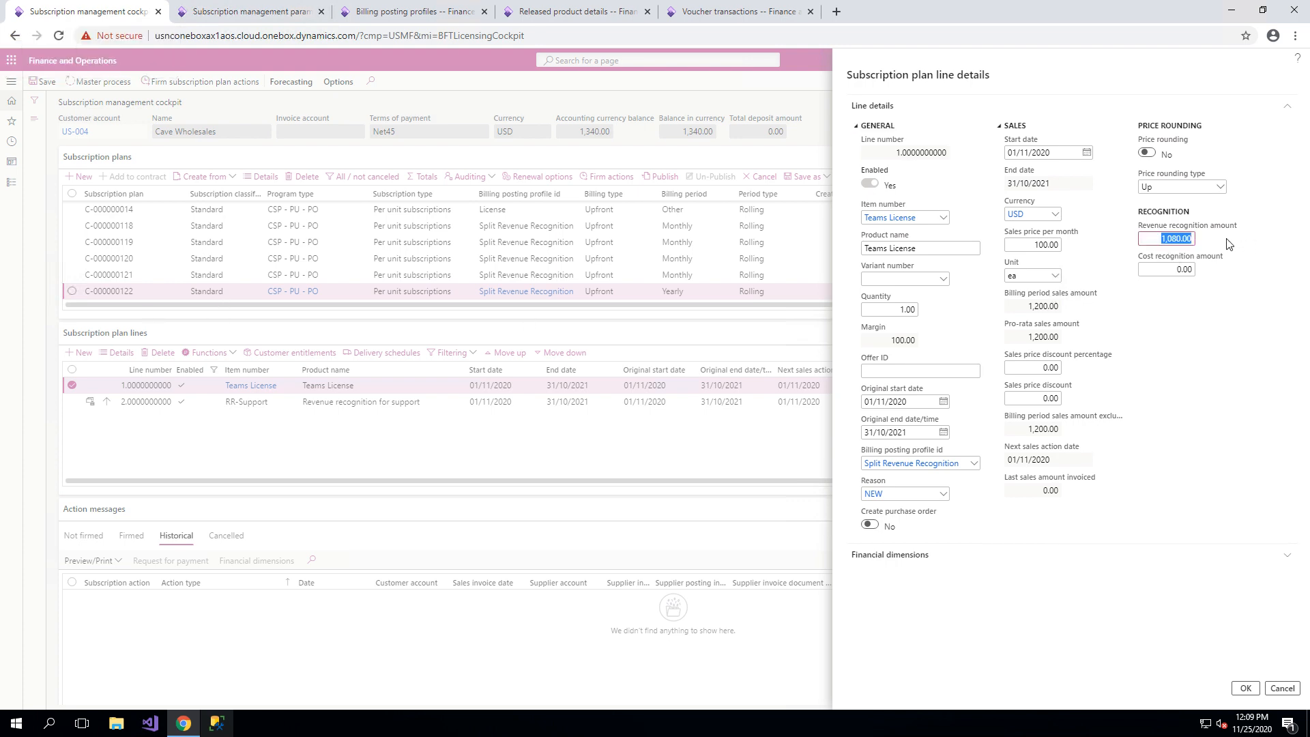
type("660")
left_click(1199, 432)
left_click(902, 554)
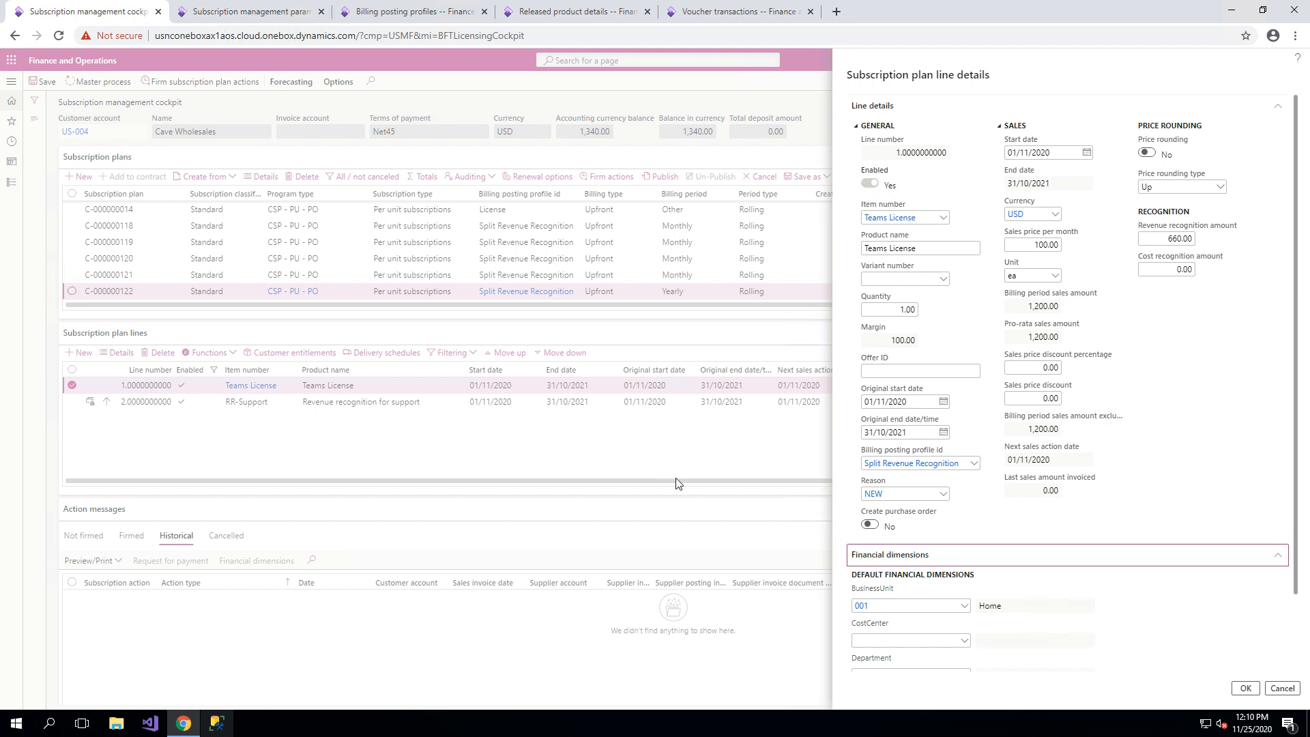
left_click(1246, 688)
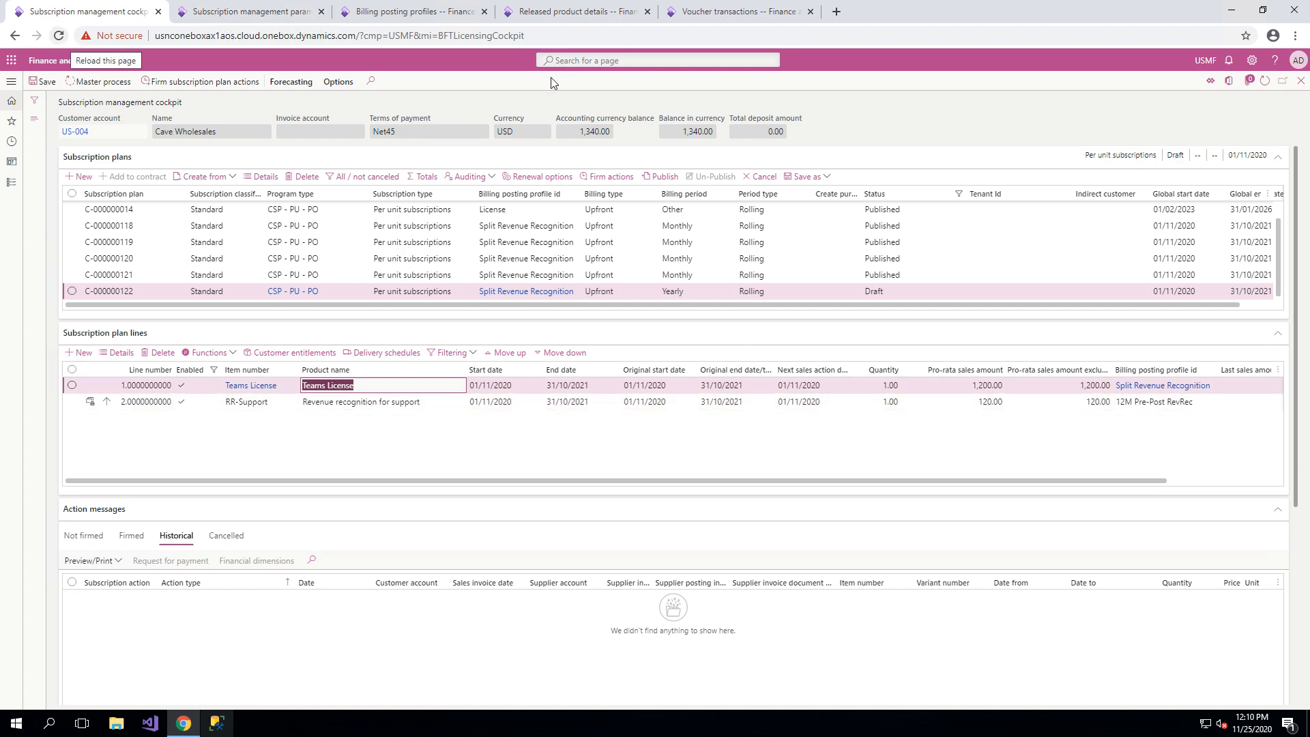
Publish the draft yearly plan and run the master subscription process for it.
left_click(671, 177)
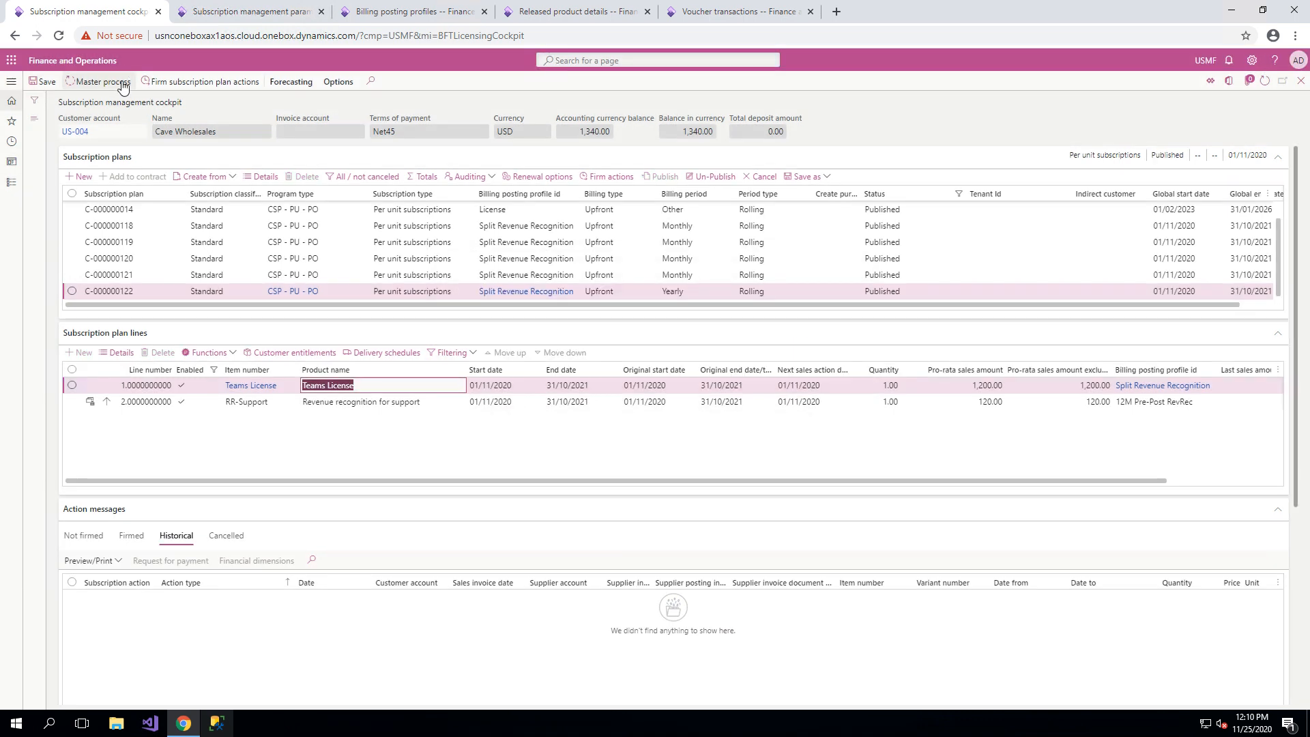
left_click(122, 82)
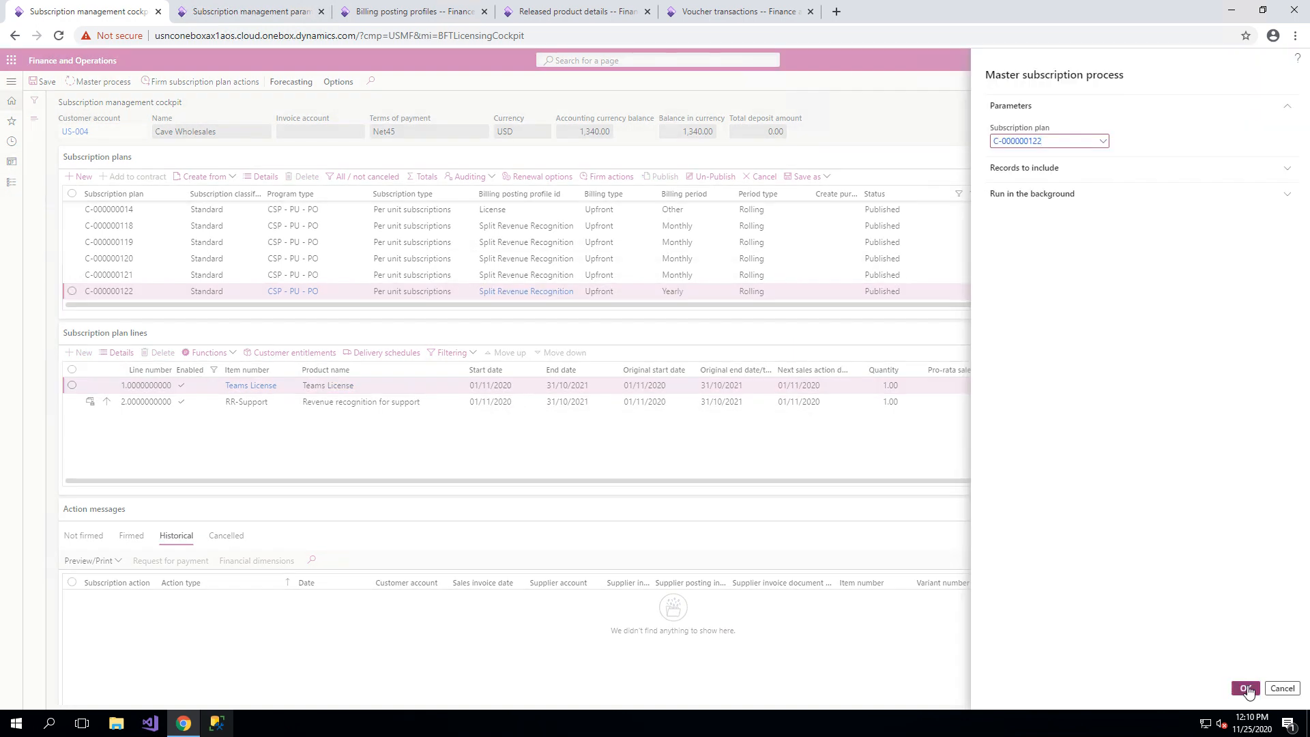
left_click(1246, 689)
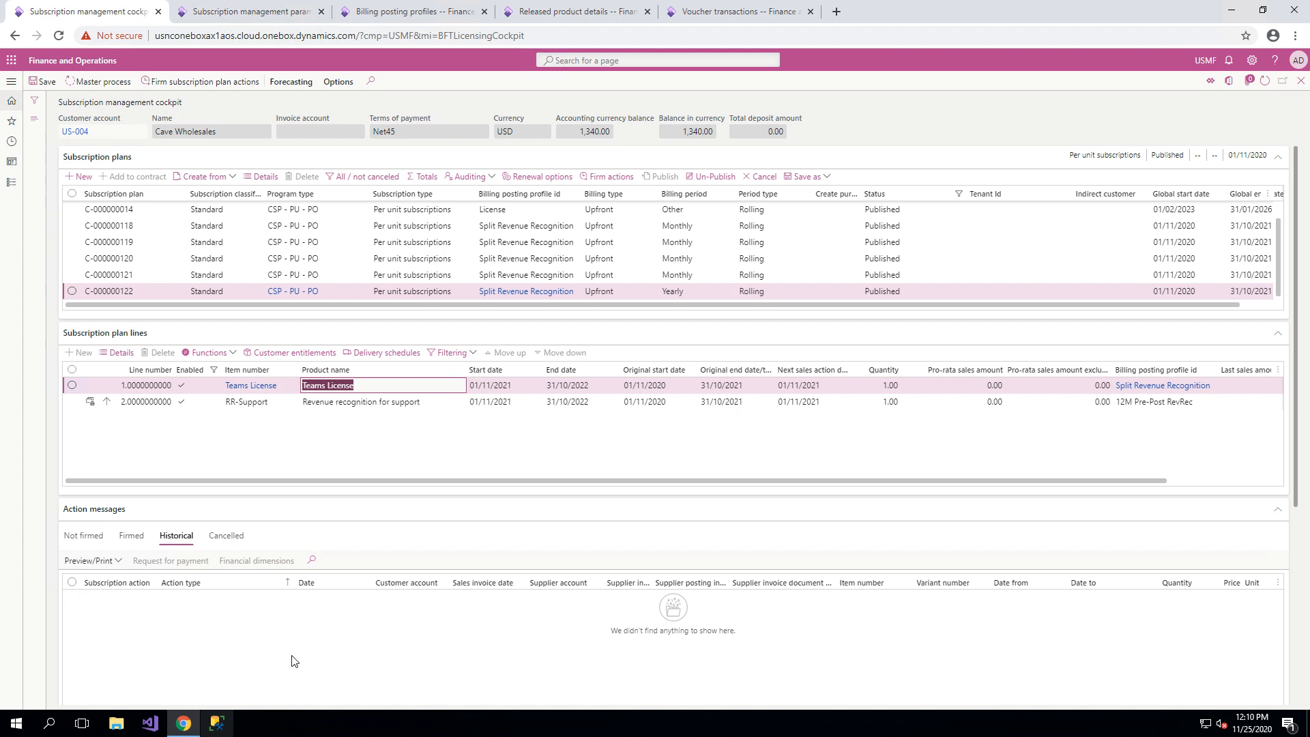
Firm the plan's unfirmed sales order invoice and revenue recognition entry actions.
left_click(83, 535)
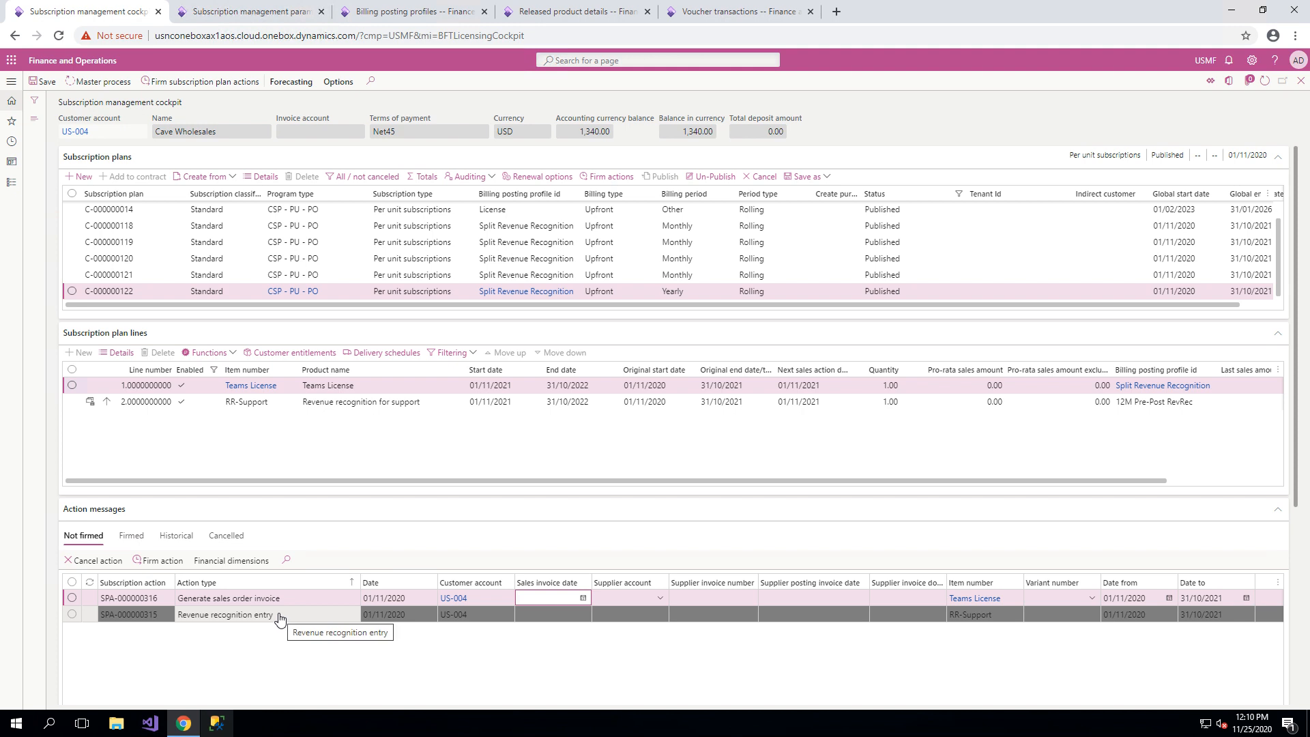
left_click(77, 597)
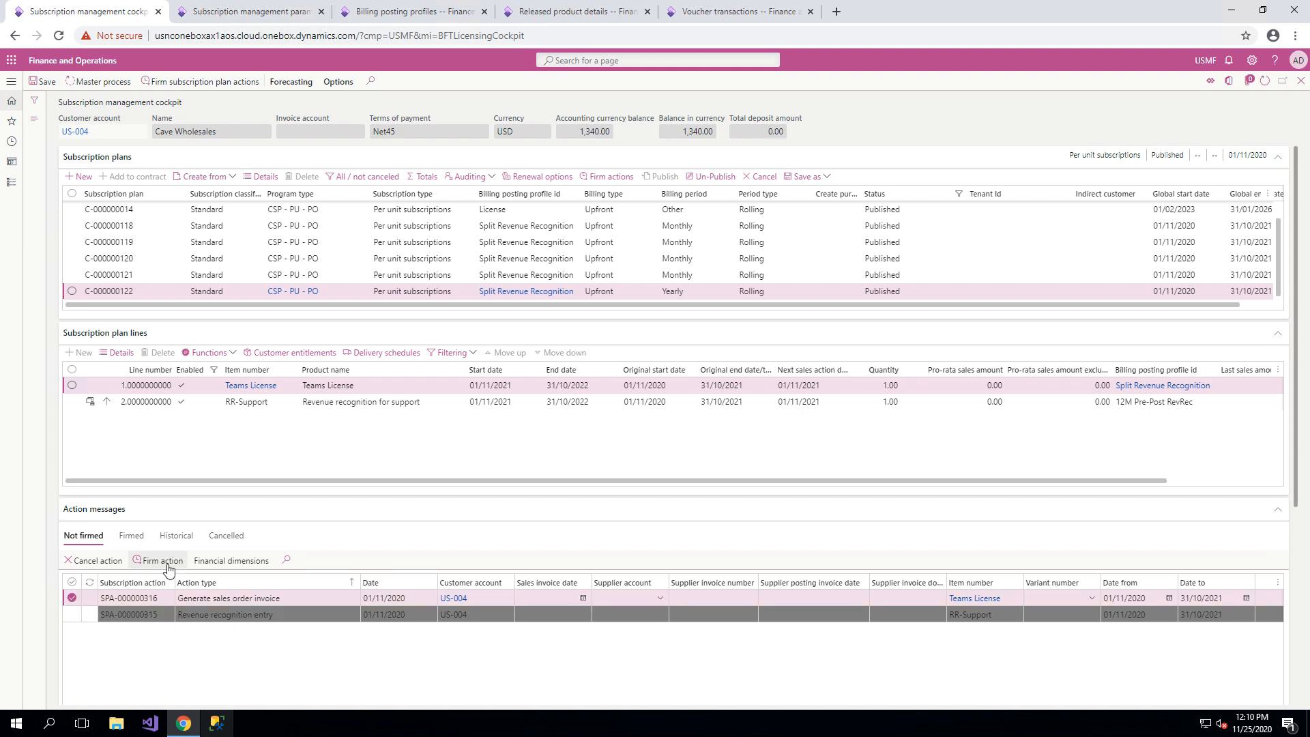
left_click(202, 85)
left_click(1243, 689)
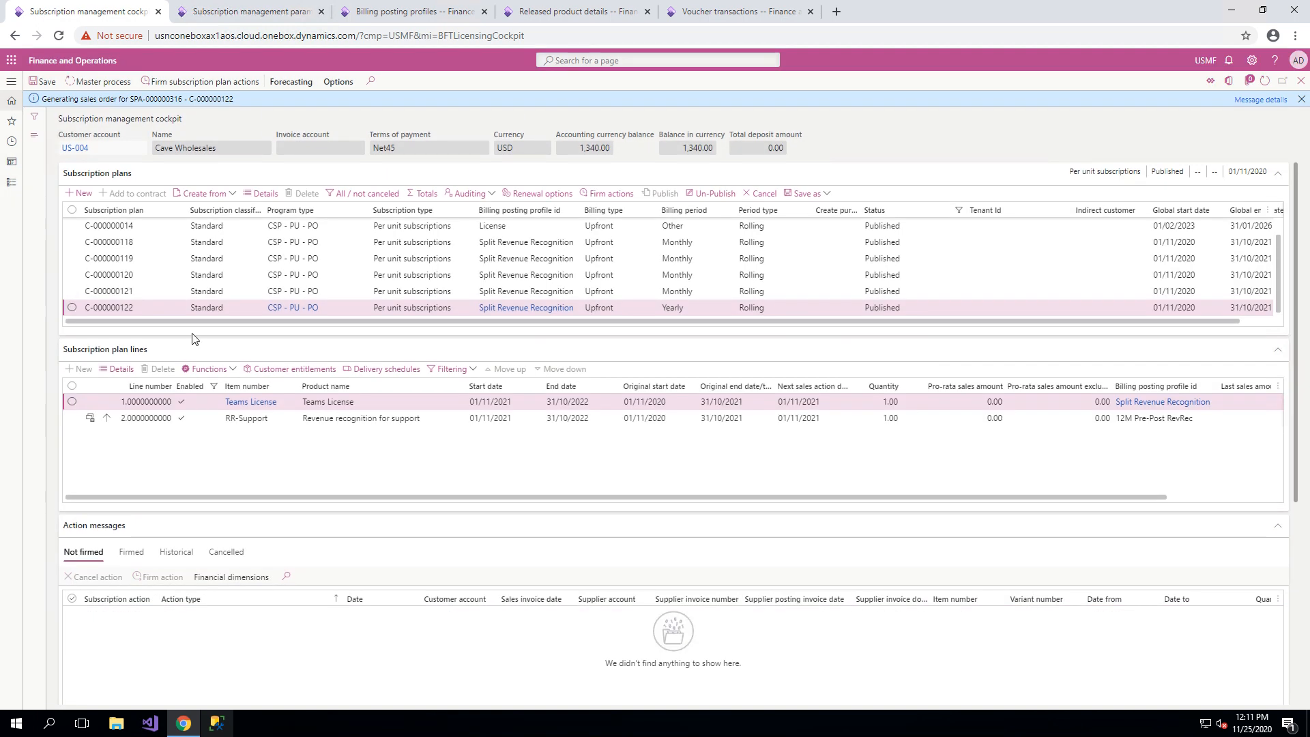
Post the firmed sales order invoice action for Teams License, followed by the revenue recognition entry for RR-Support.
left_click(131, 552)
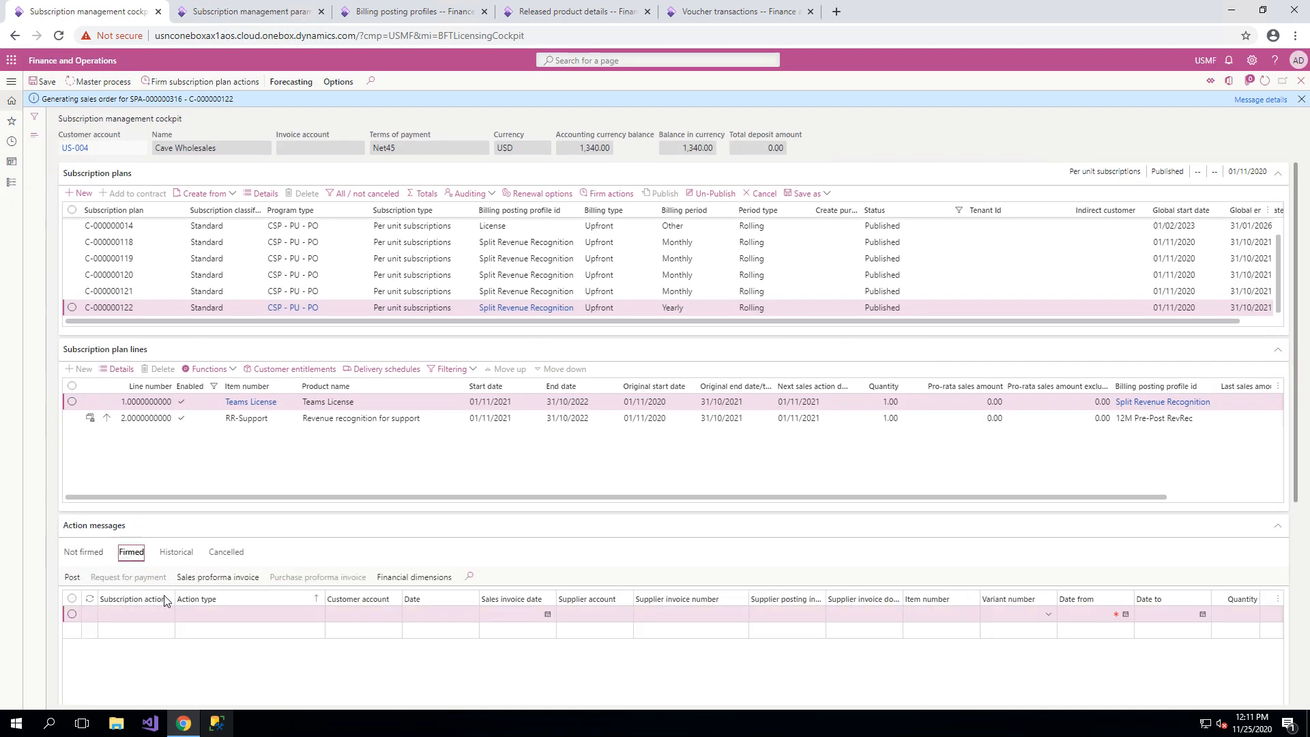
left_click(72, 614)
left_click(72, 576)
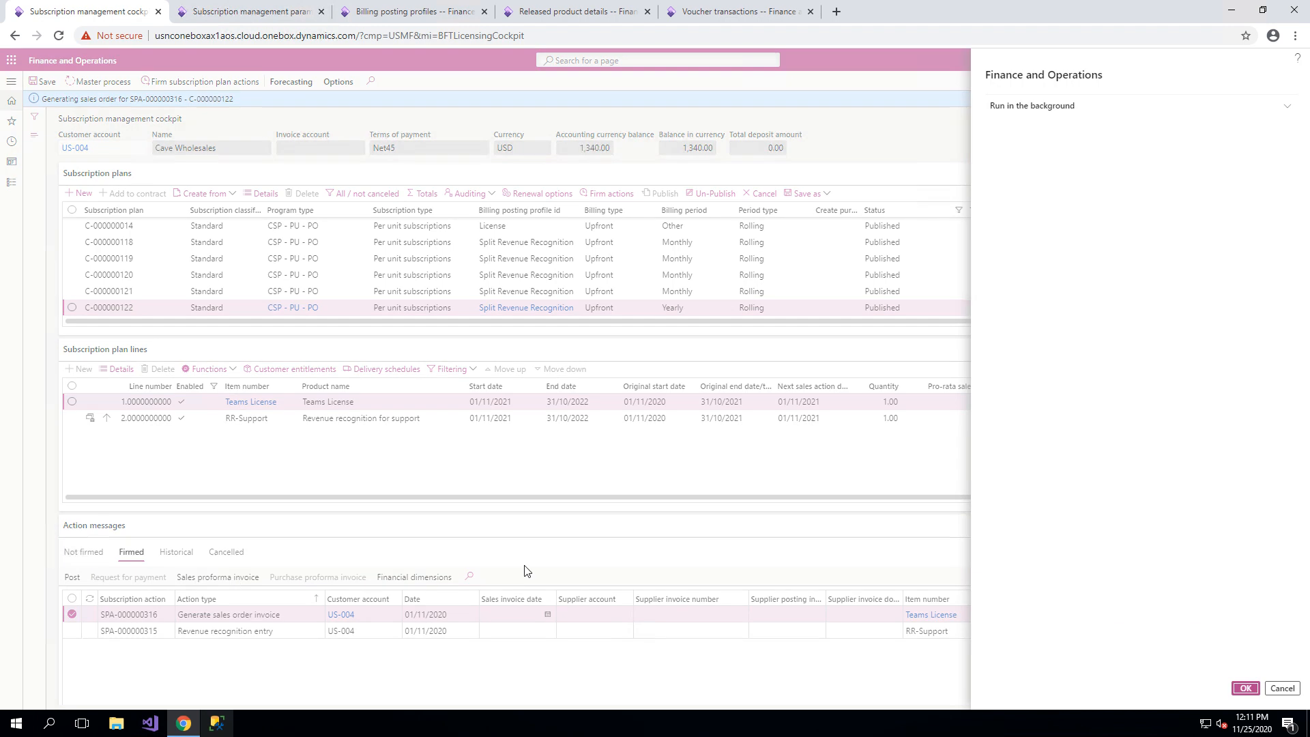
left_click(1243, 688)
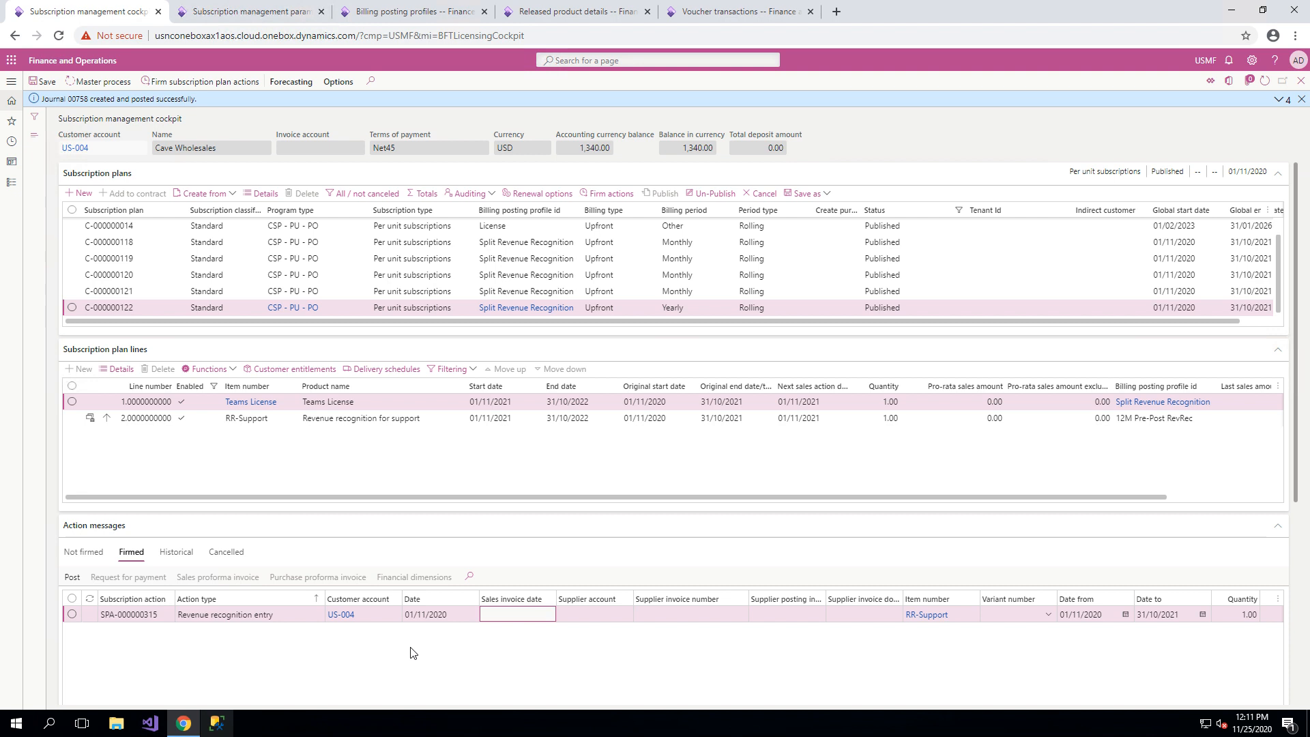
left_click(72, 614)
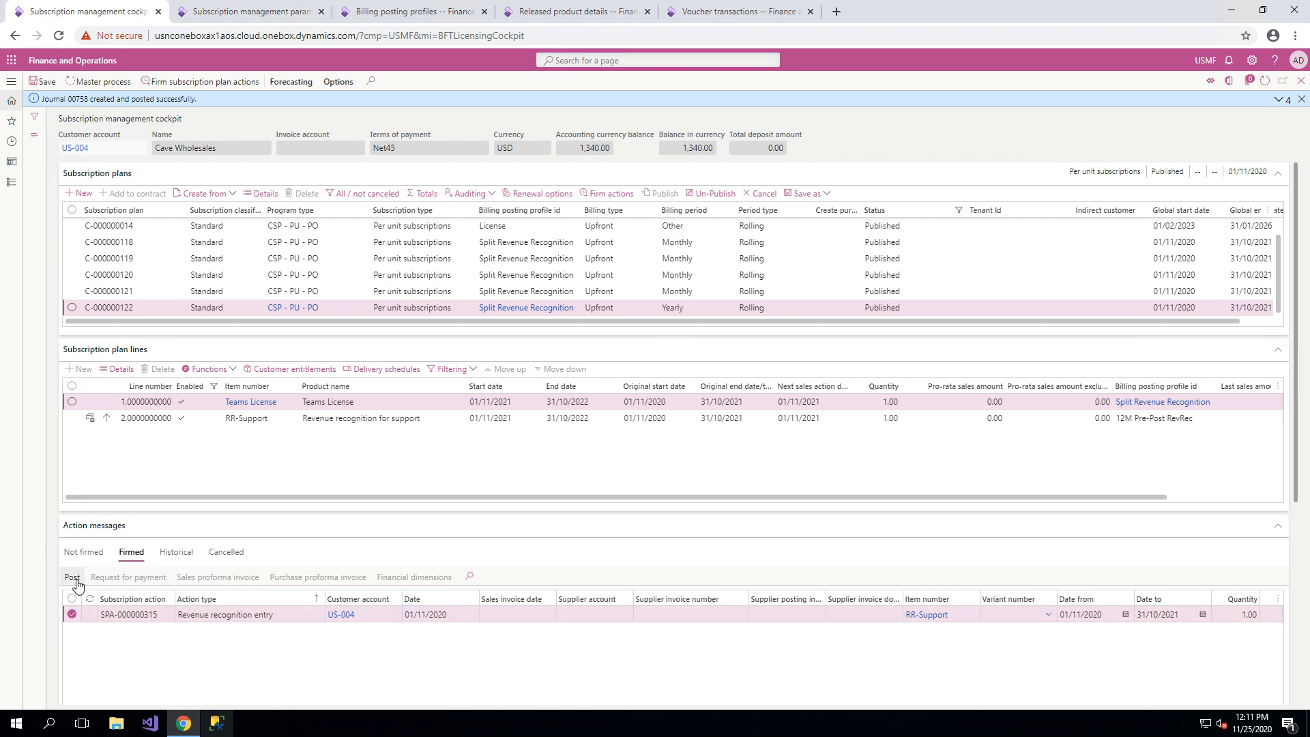
left_click(74, 579)
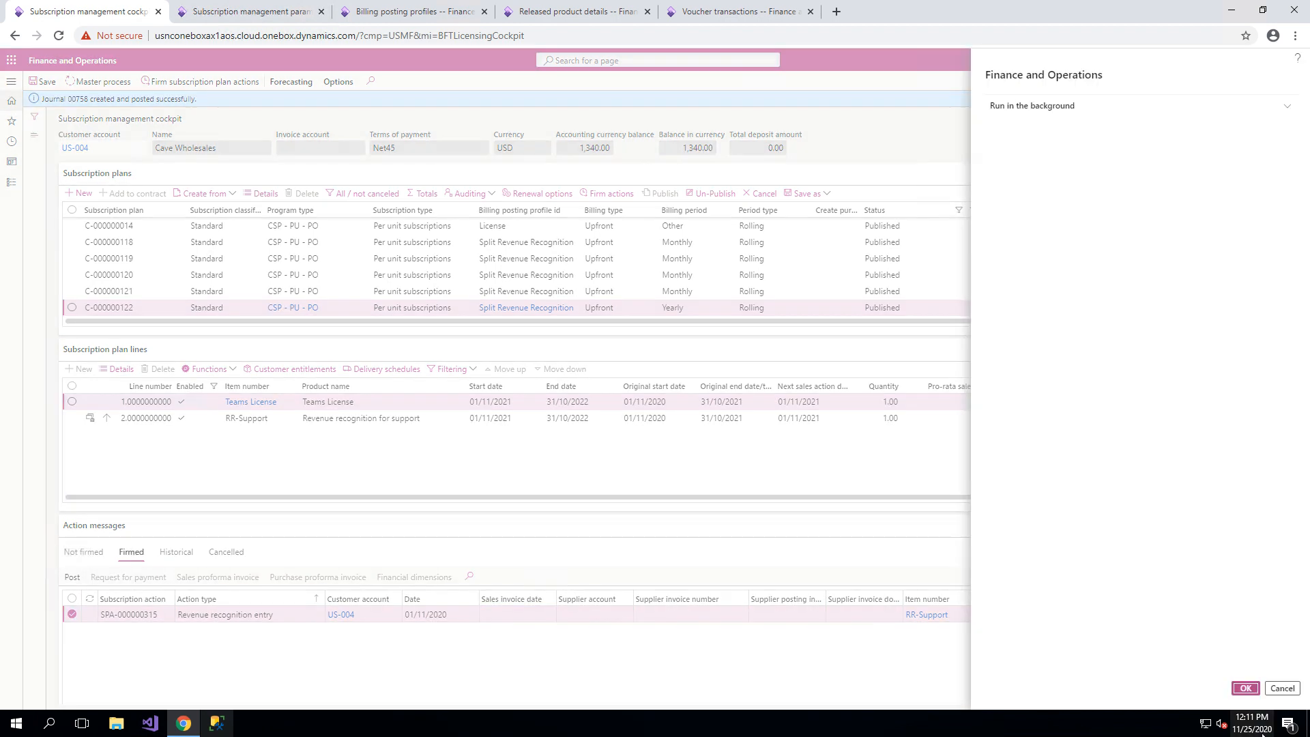
left_click(1245, 689)
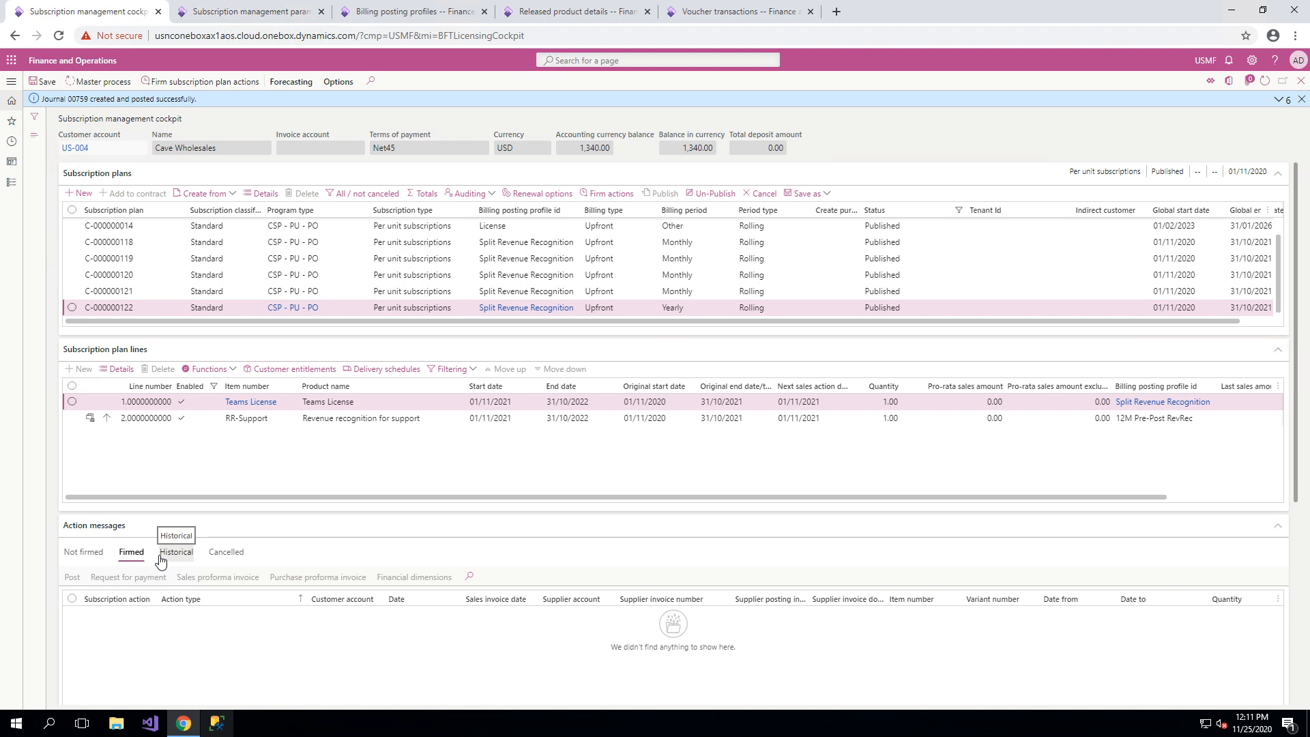
Review the plan's historical action messages, including their amounts, sales order, sales invoice and journal references.
left_click(176, 552)
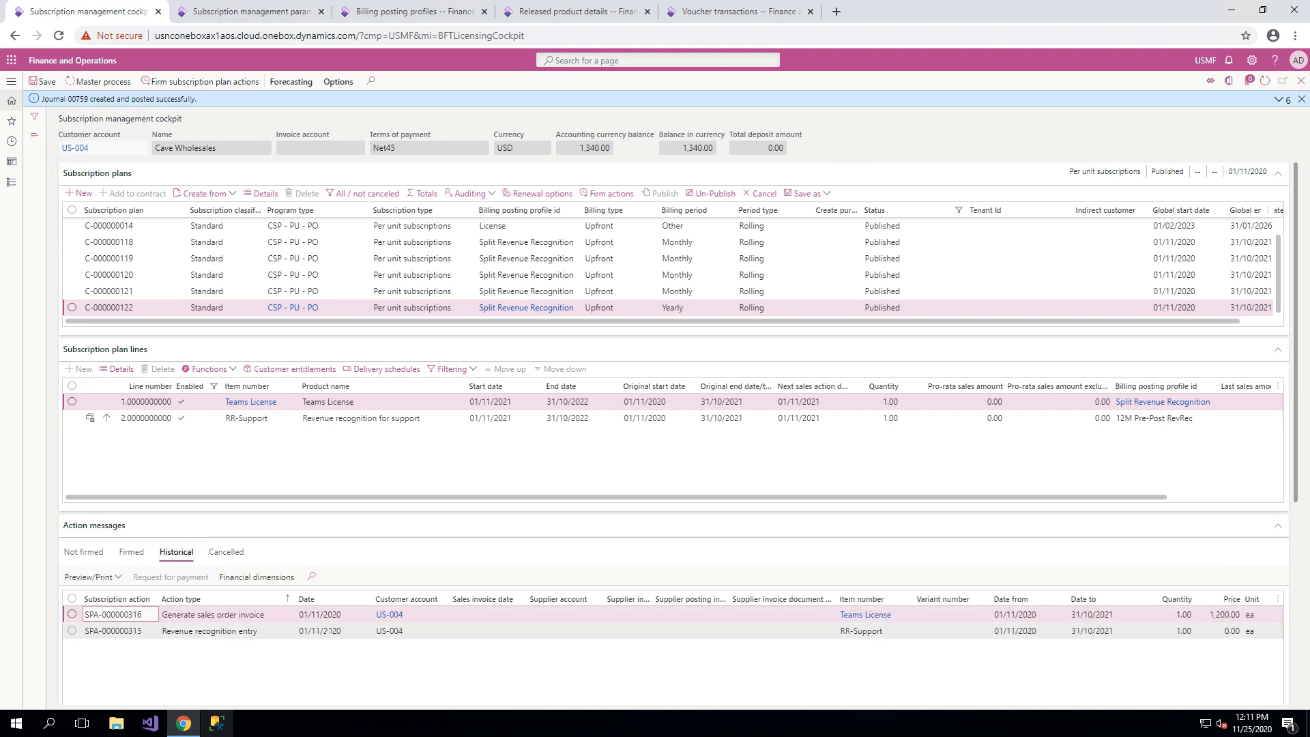
scroll(344, 669, "down", 5)
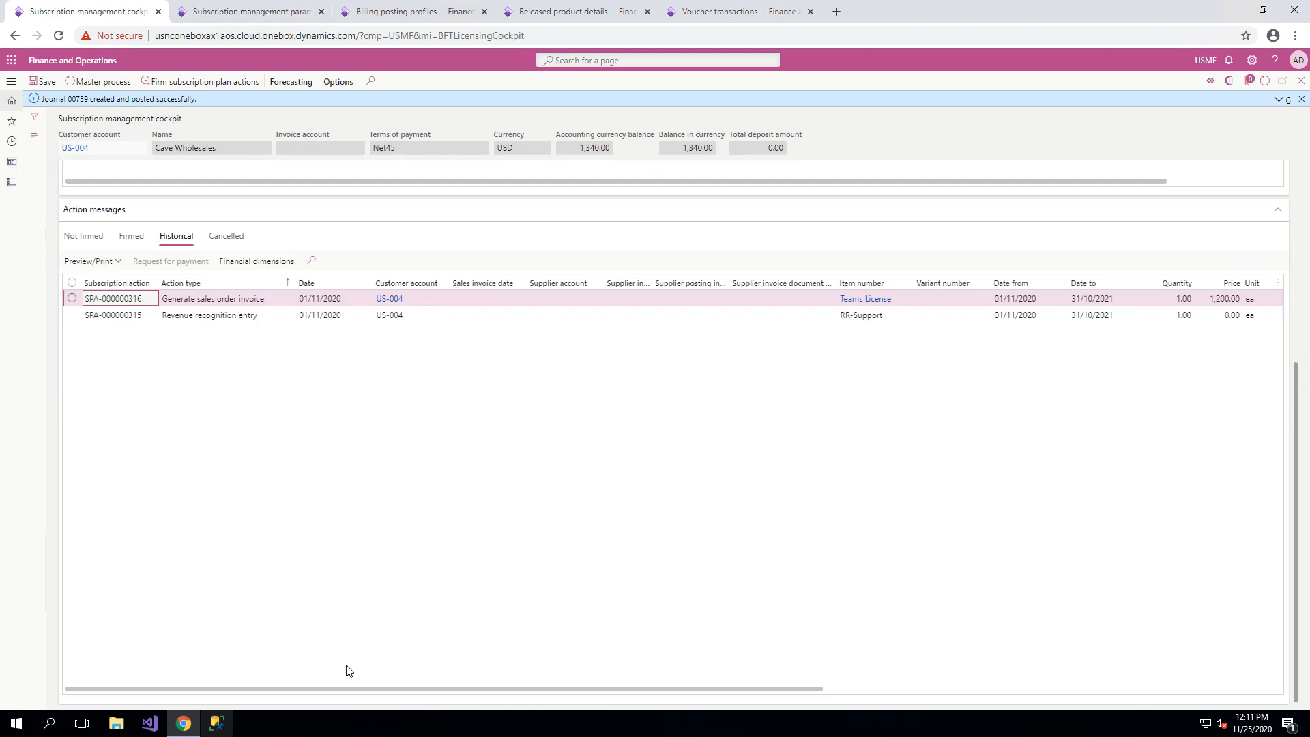
left_click_drag(348, 689, 1021, 695)
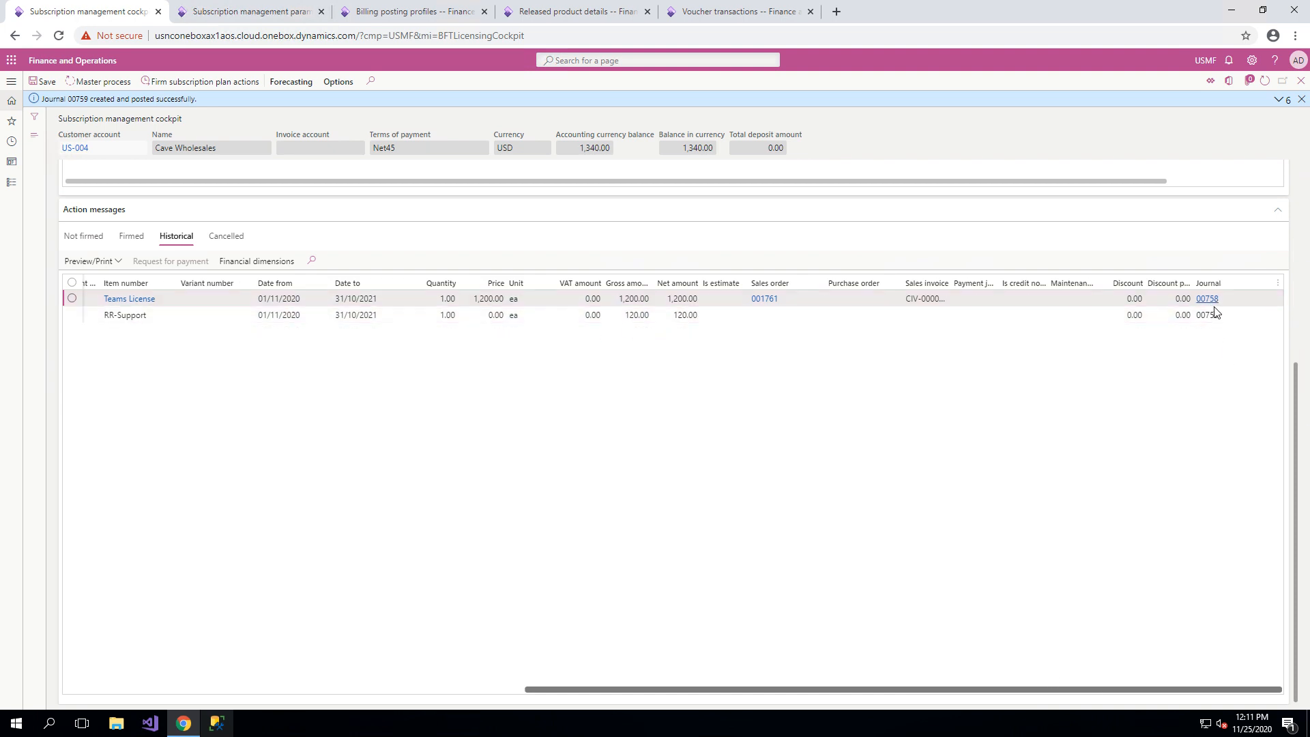
Inspect the voucher transactions of the newest sales order invoice in the audit trail and return to the trail.
left_click(631, 9)
left_click(705, 10)
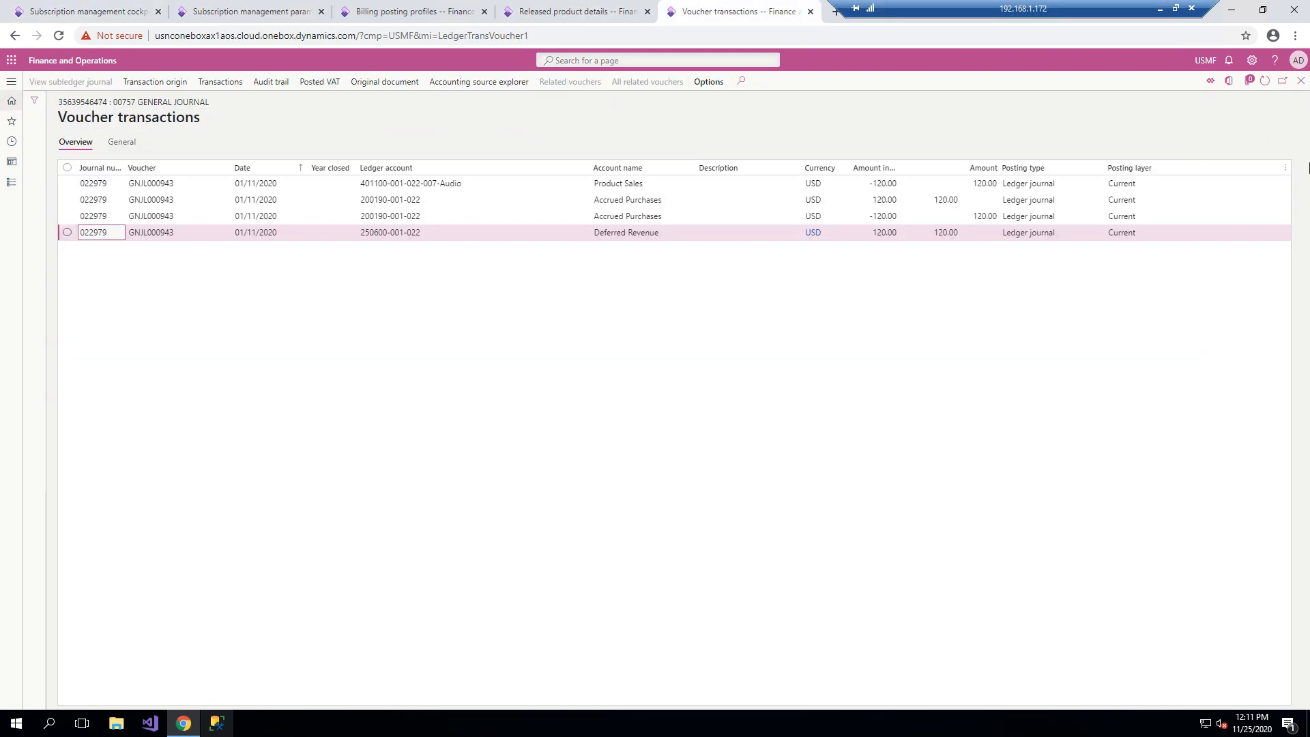
left_click(1301, 80)
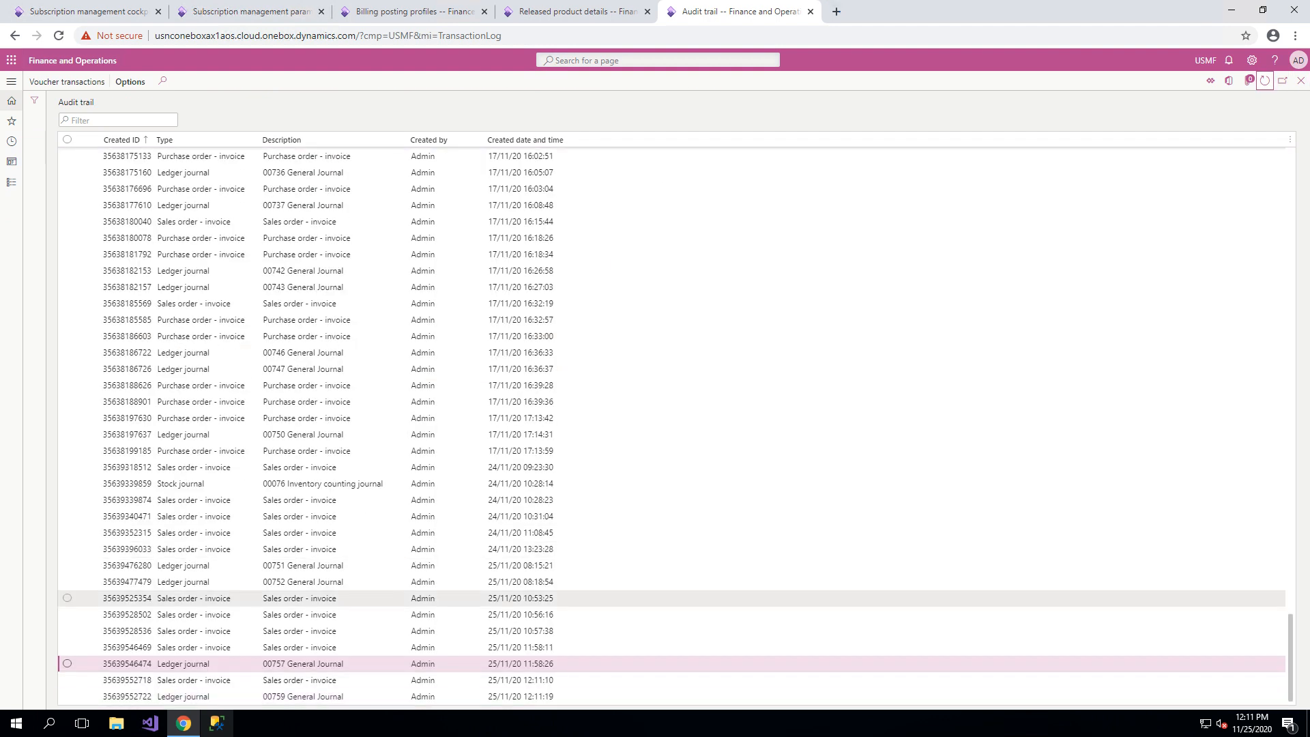
left_click(355, 681)
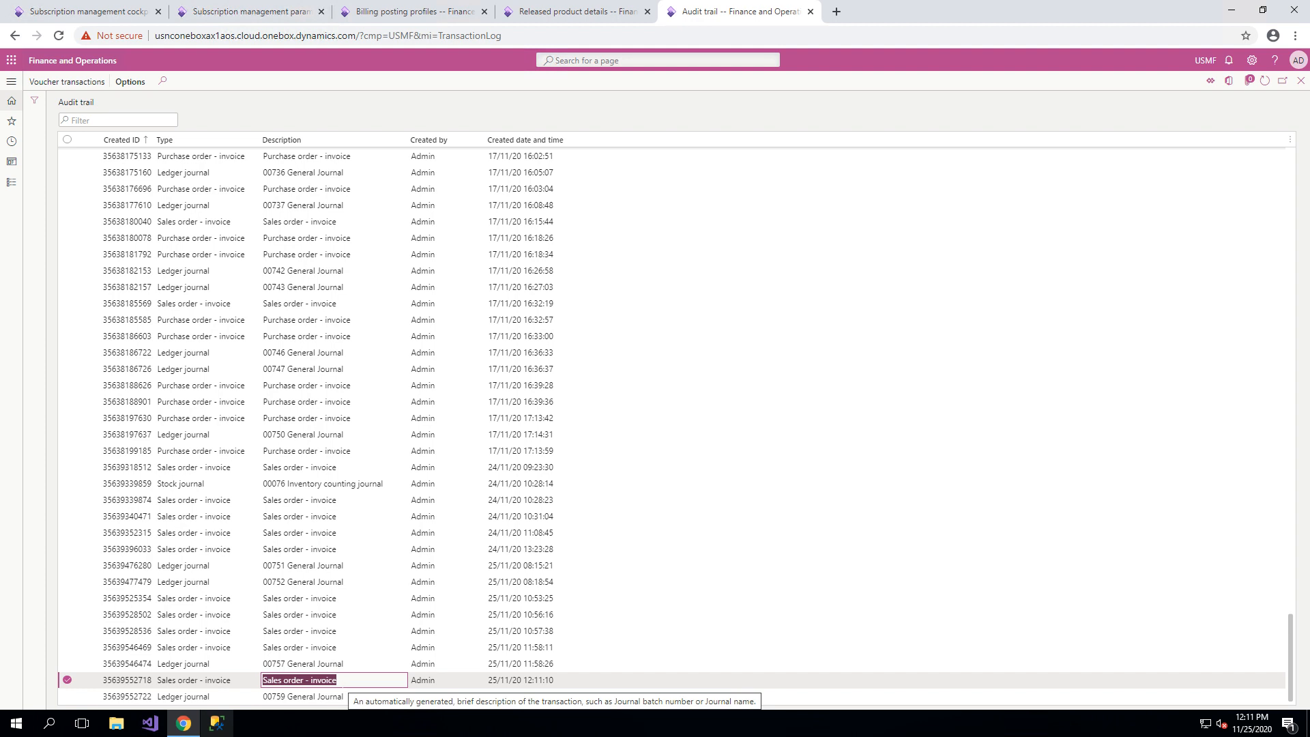
left_click(53, 84)
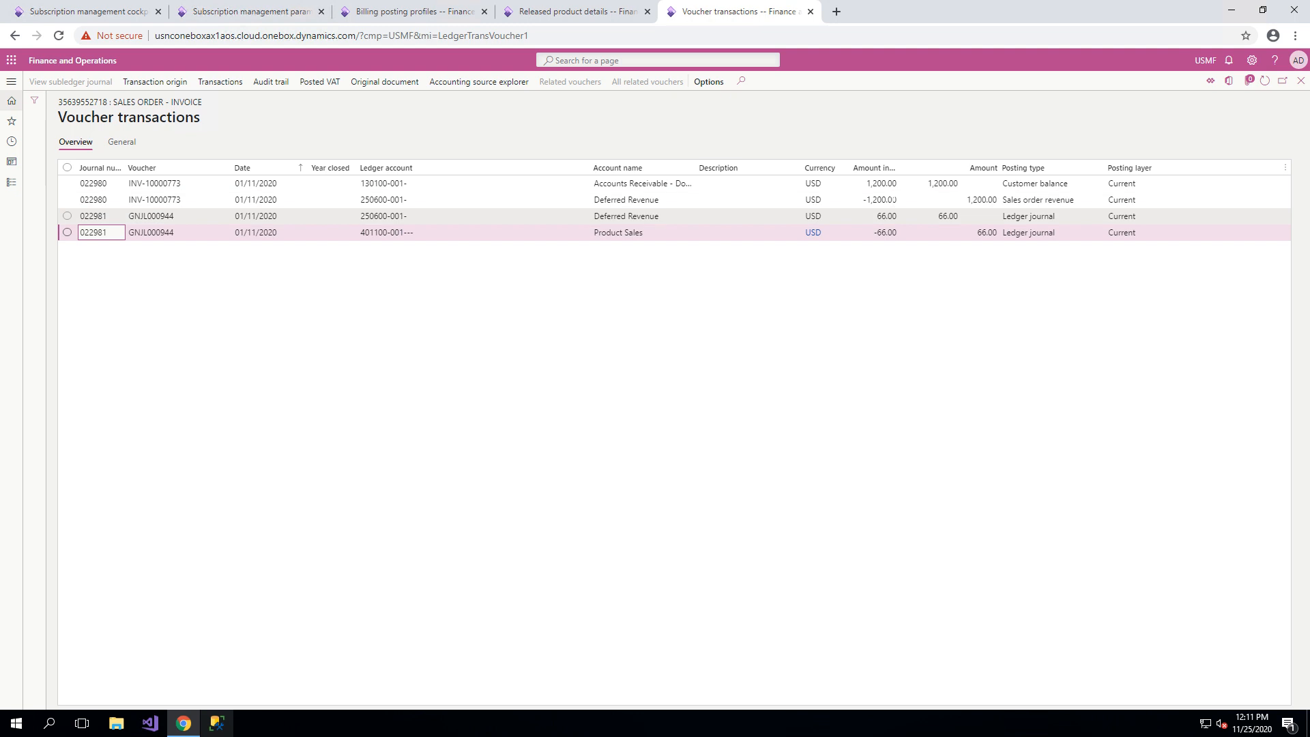
left_click(1301, 81)
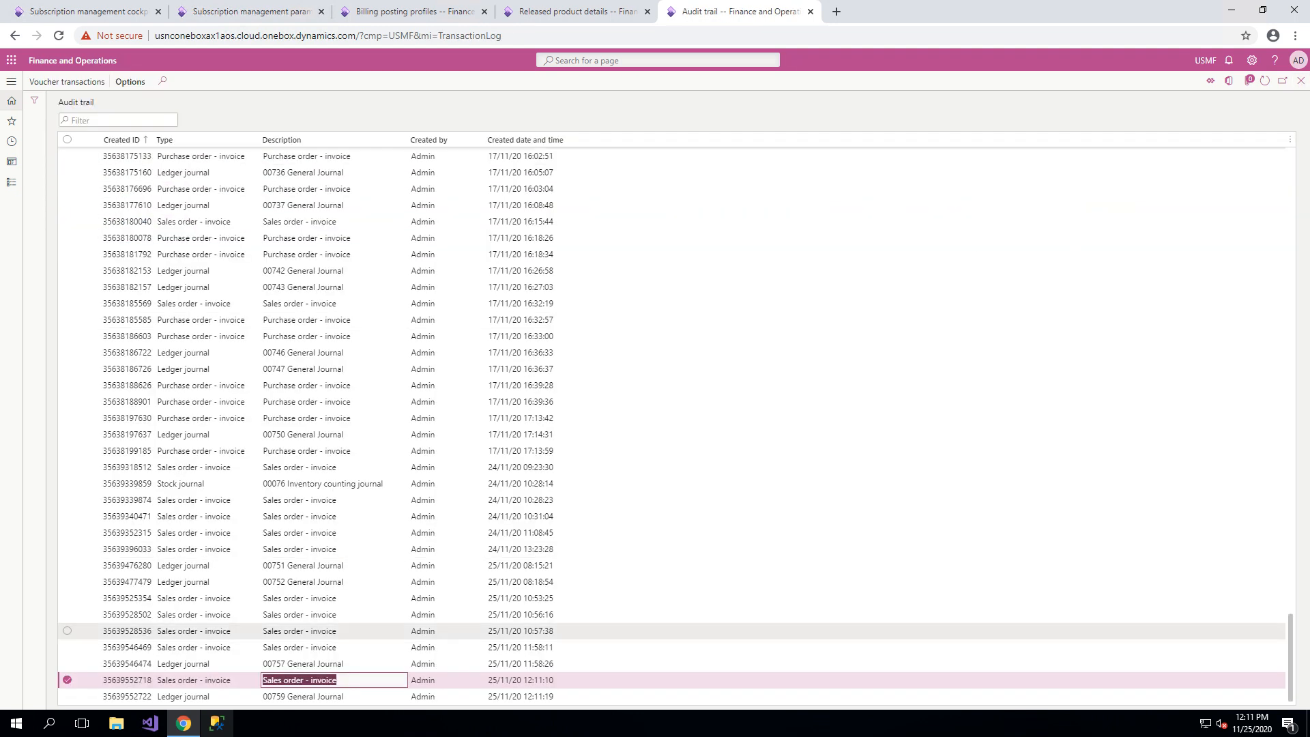
Inspect the voucher transactions of the 00759 General Journal entry in the audit trail and return to the trail.
left_click(314, 696)
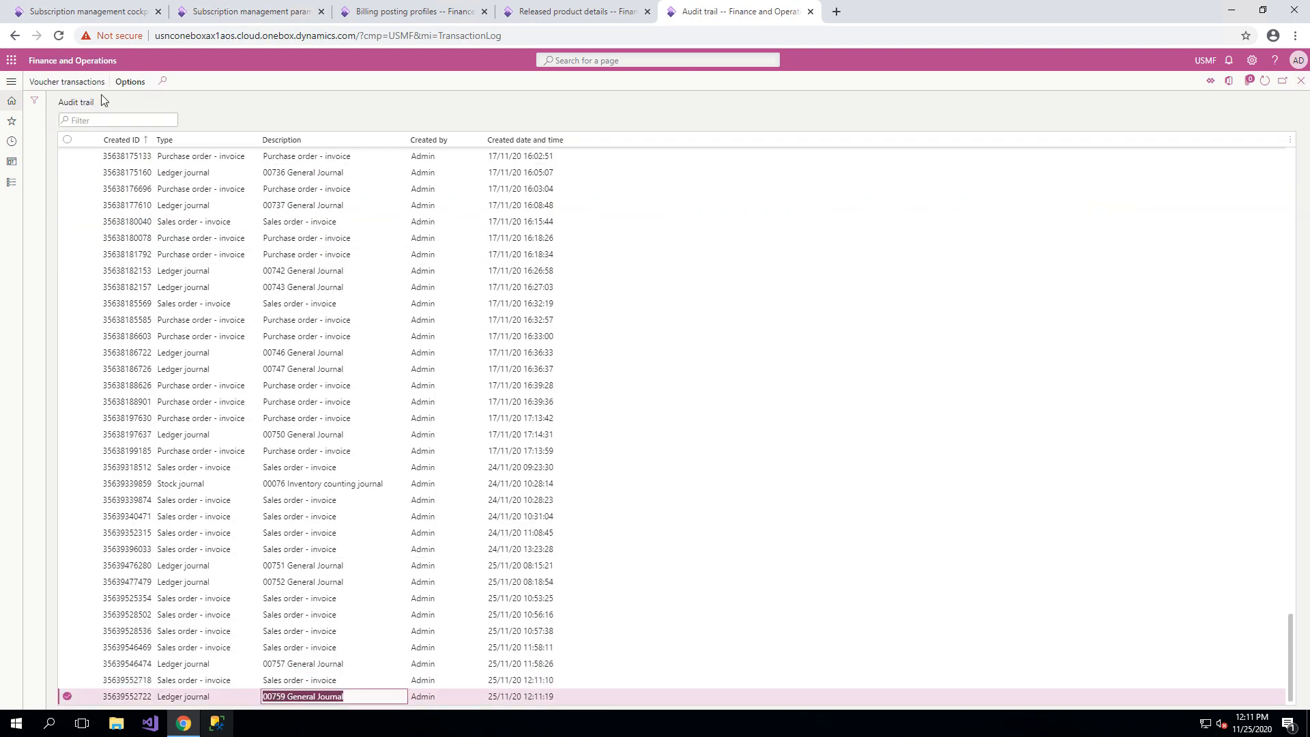
left_click(66, 82)
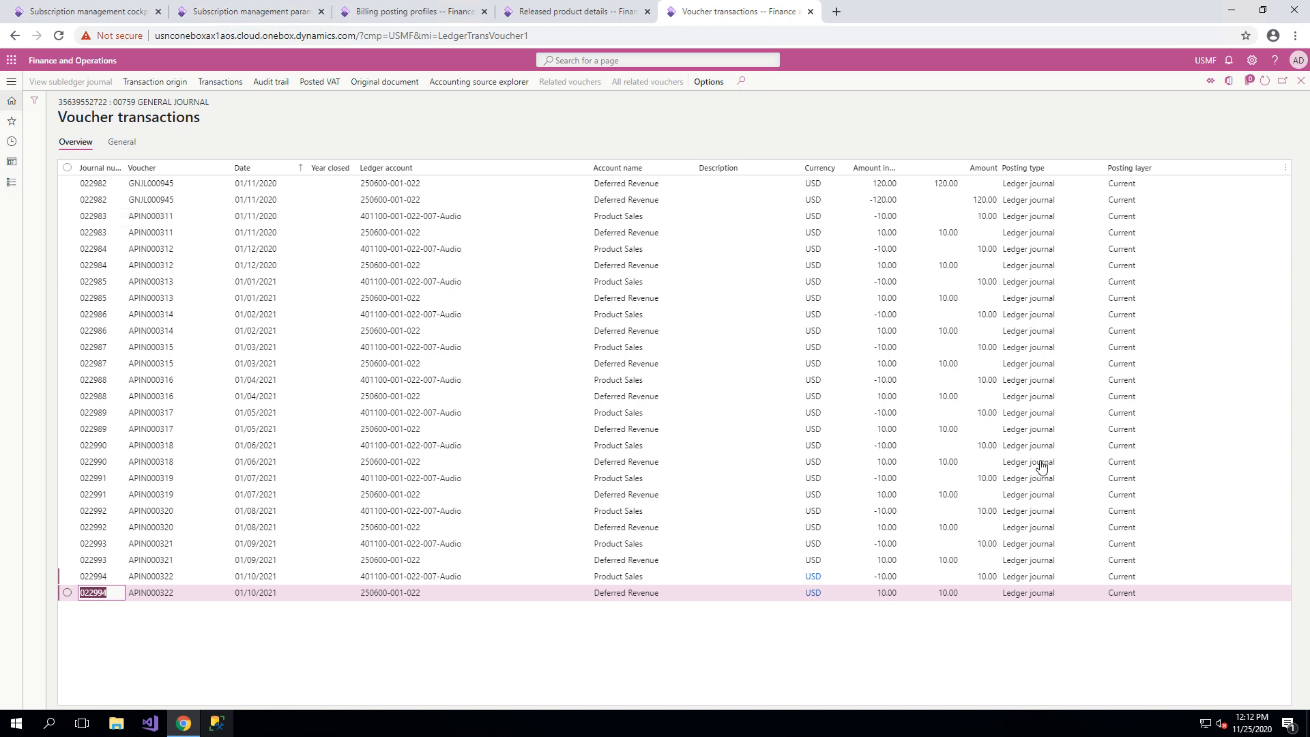
left_click(1301, 81)
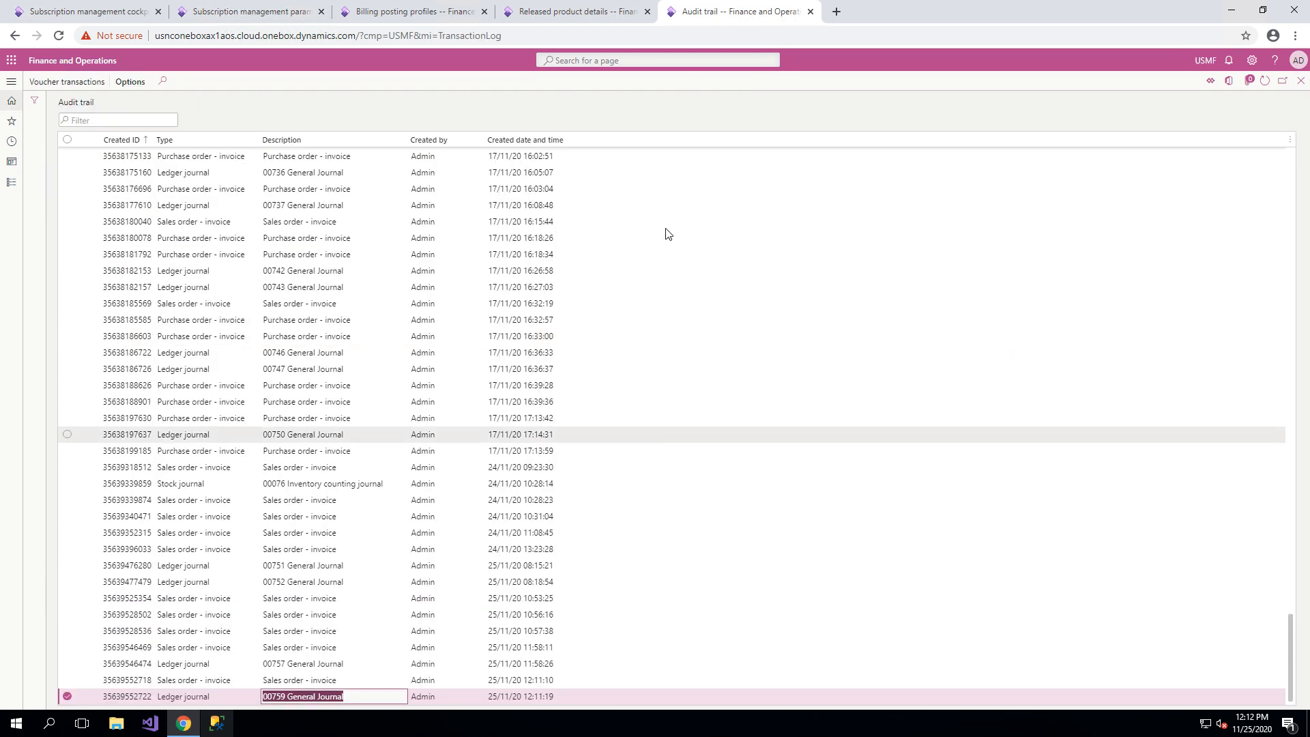
Review the line details of the RR-Support plan line in the subscription management cockpit, including its add-on percentage and revenue recognition amount.
left_click(29, 8)
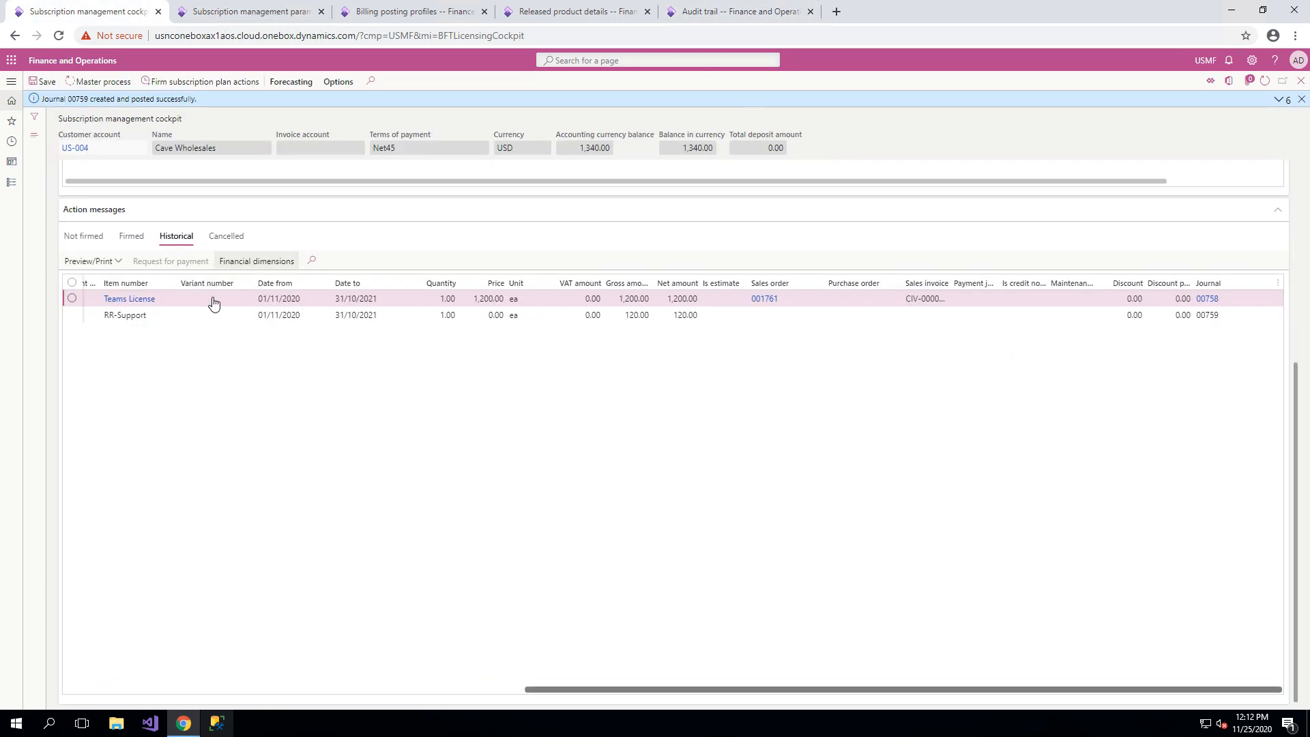
scroll(276, 418, "up", 3)
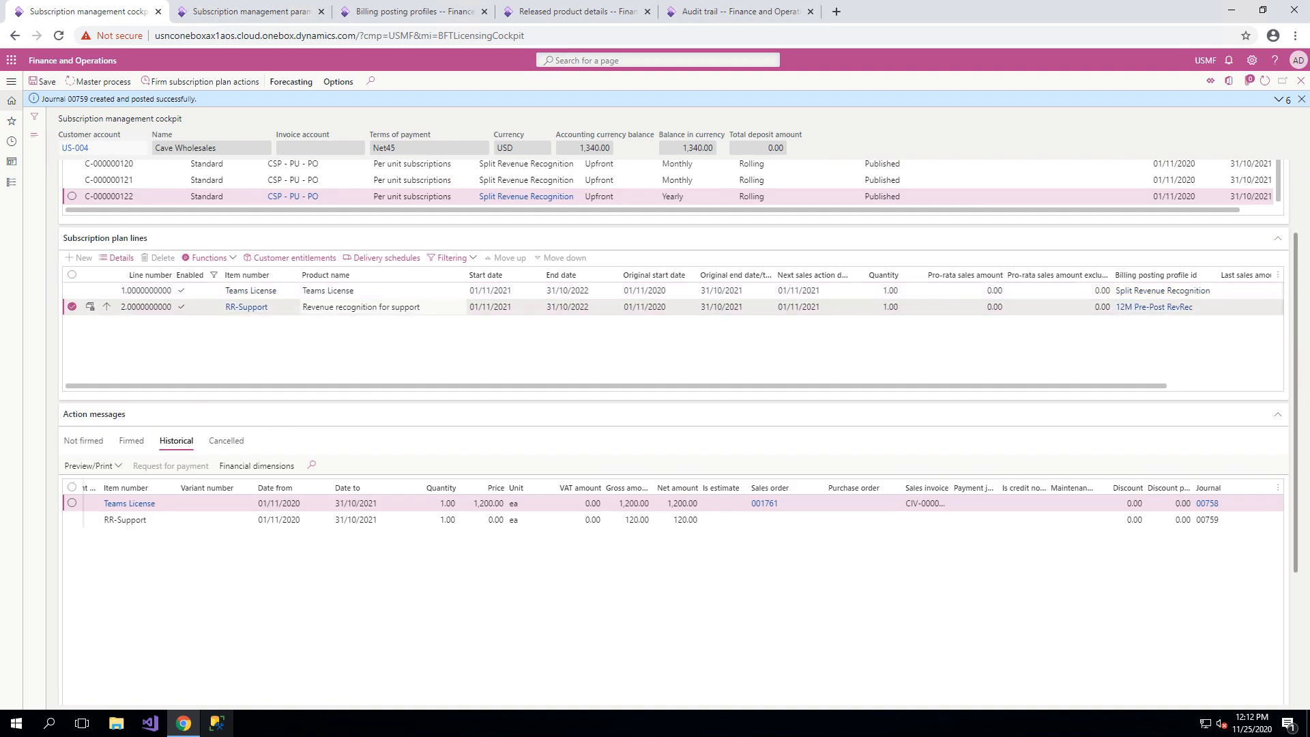
left_click(117, 257)
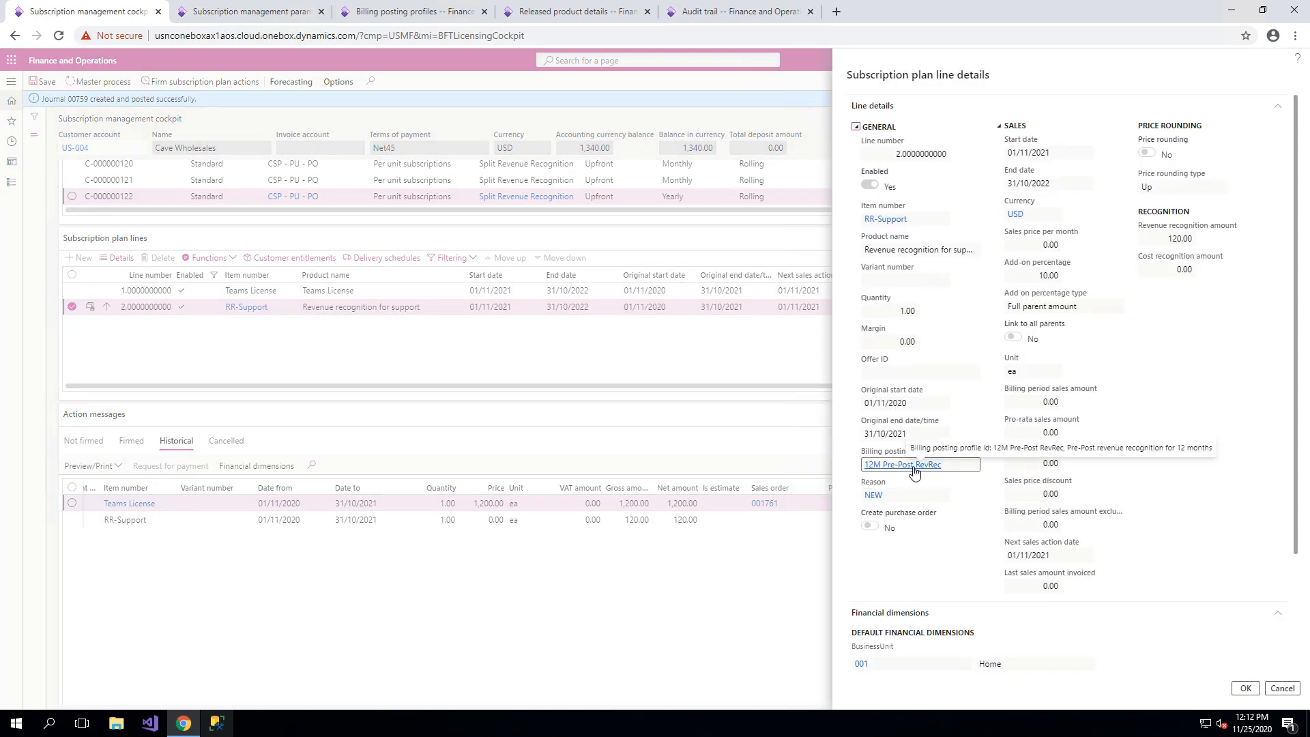
left_click(1283, 689)
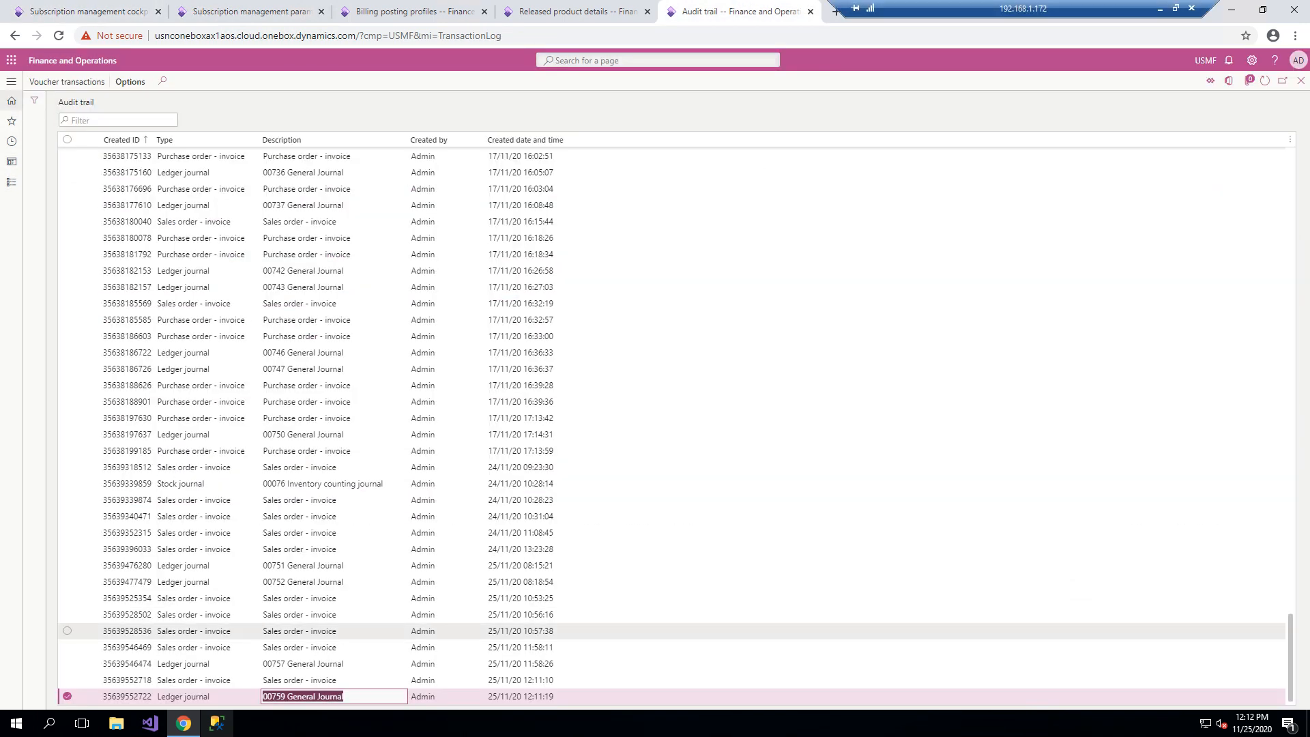
Recheck the voucher transactions of the newest sales order invoice in the audit trail and return to the subscription management cockpit.
key("Up")
left_click(65, 82)
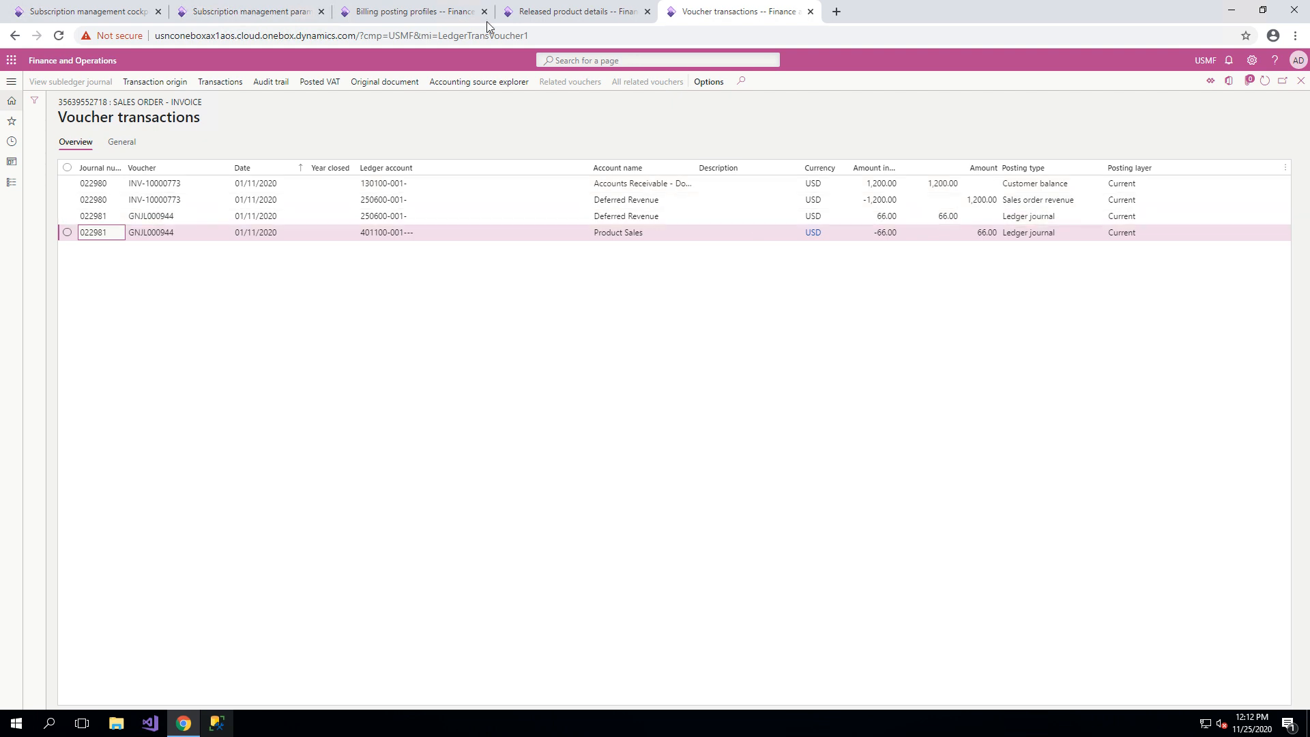
left_click(130, 8)
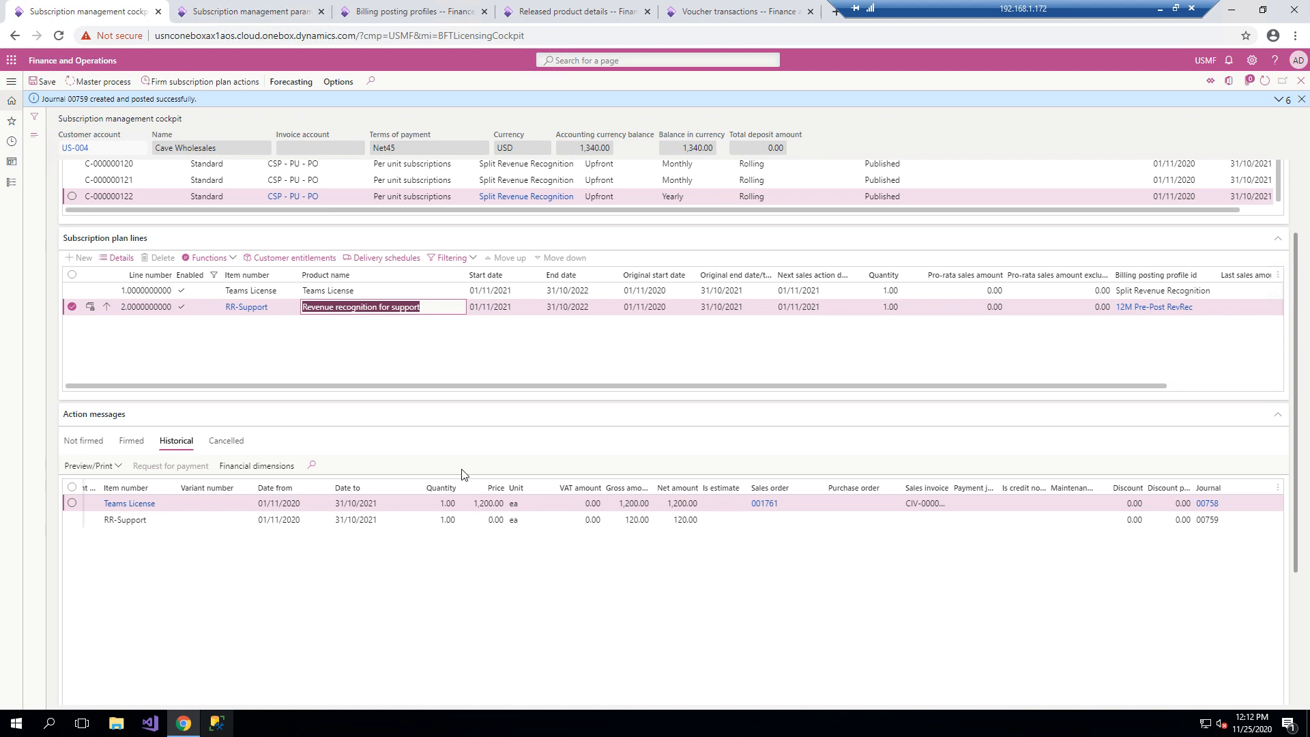
Examine the Teams License line details and the schedules of its Split Revenue Recognition billing posting profile, and close them all.
left_click(332, 290)
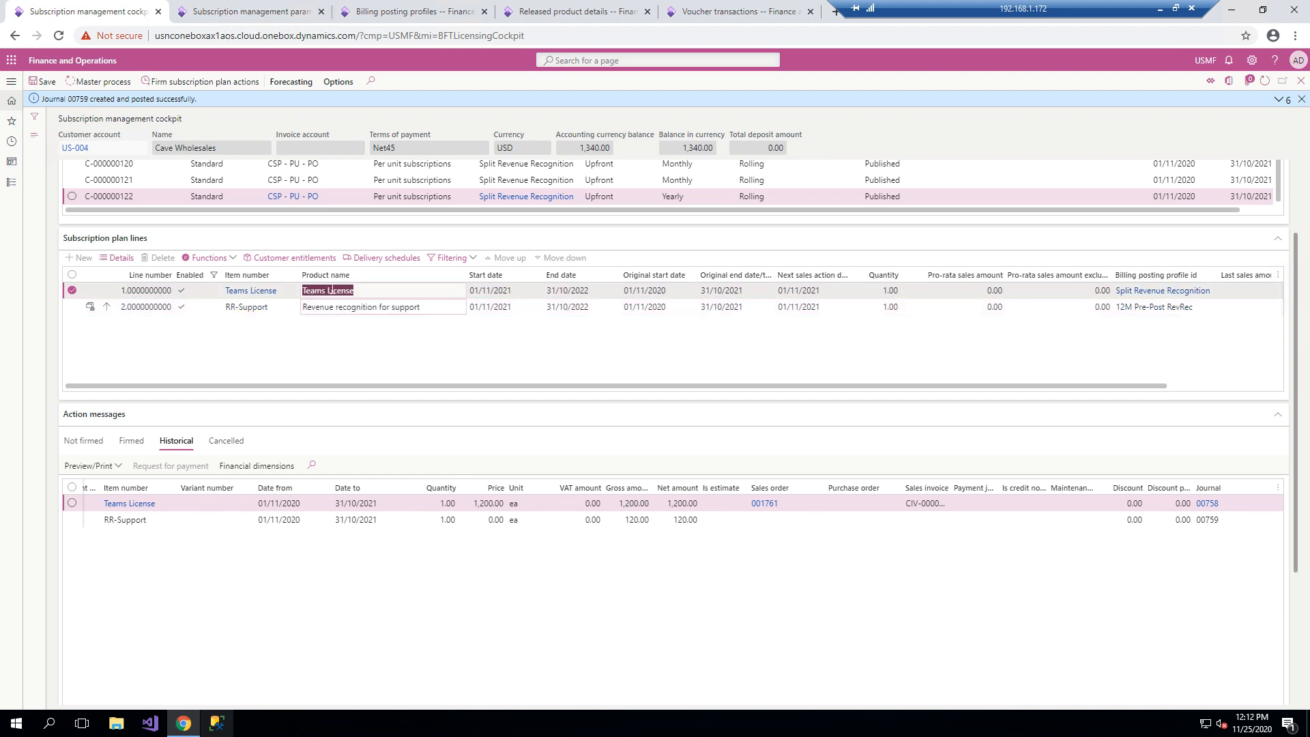
left_click(118, 257)
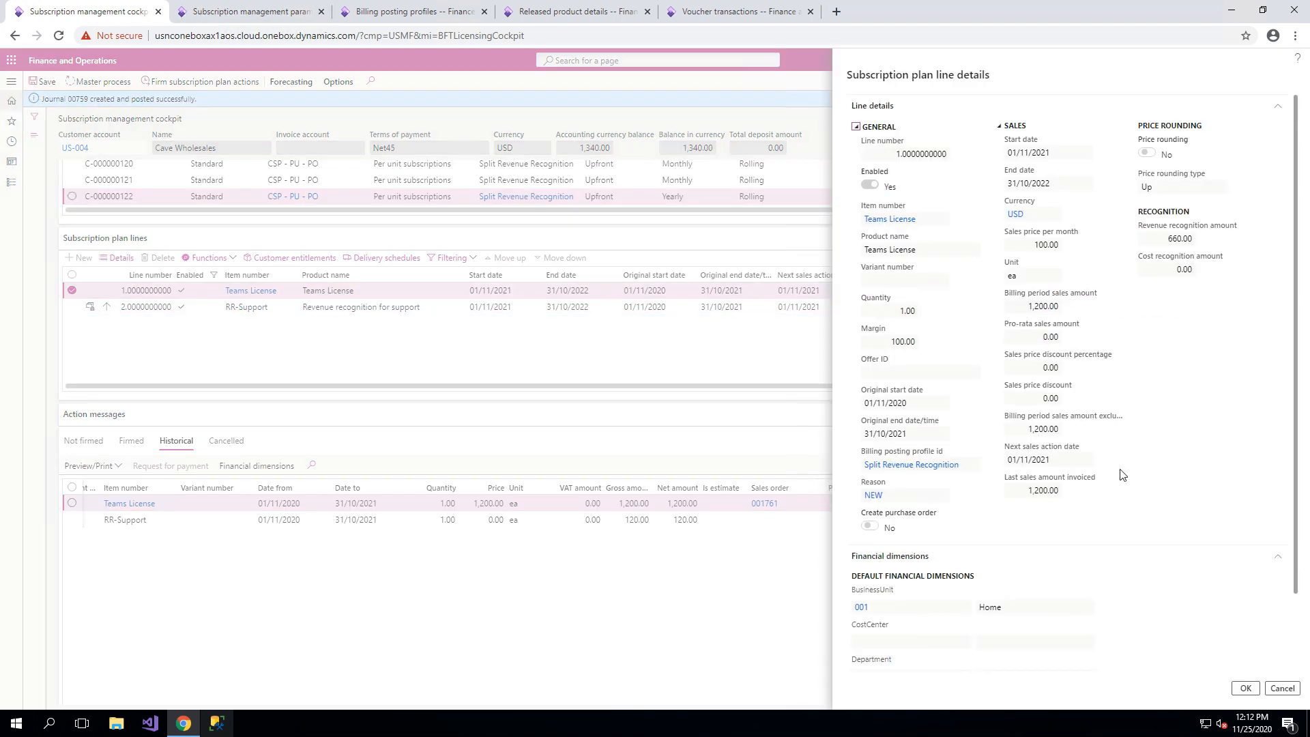
left_click(923, 464)
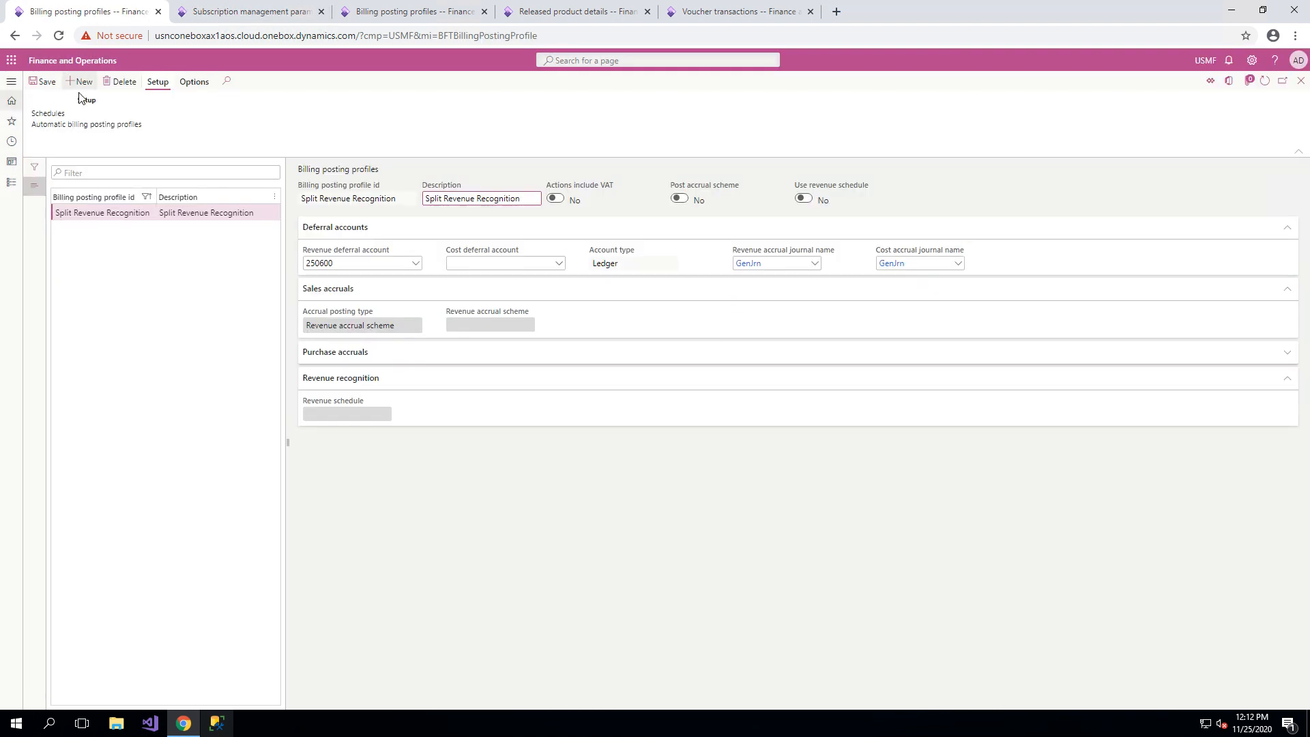
left_click(58, 114)
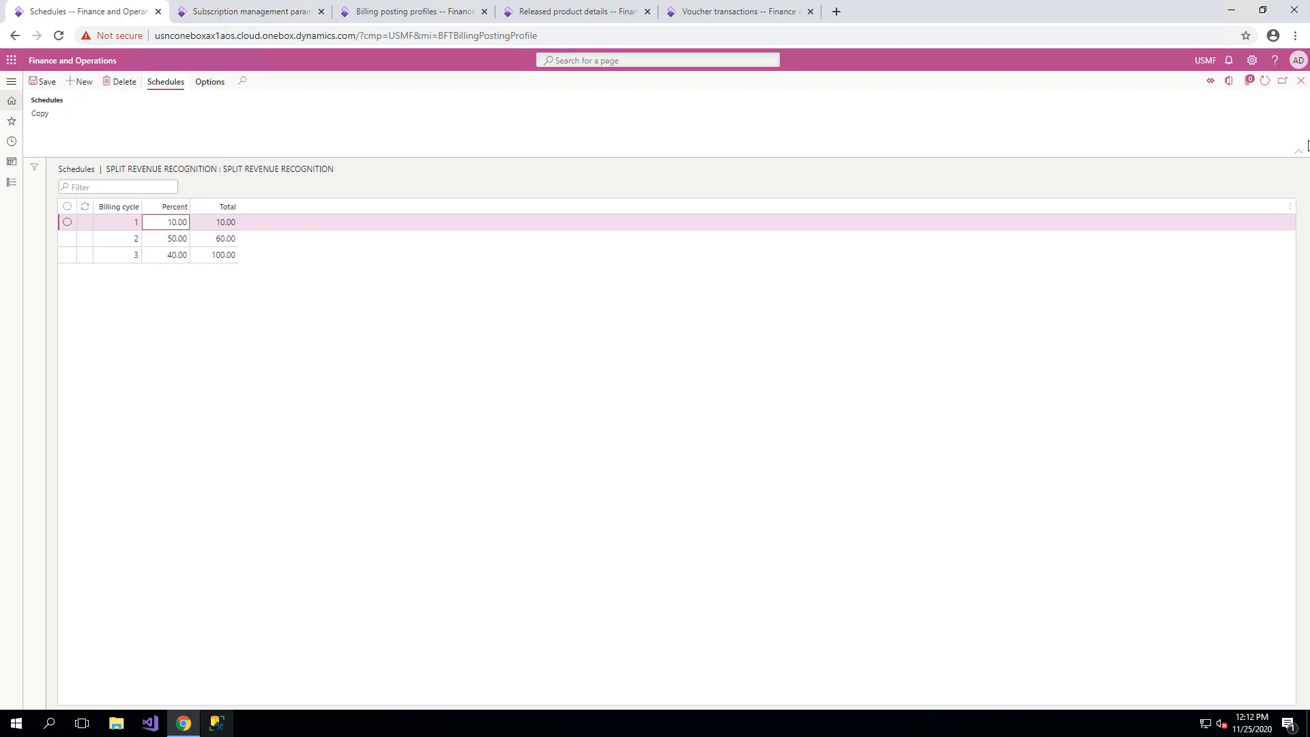
left_click(1300, 81)
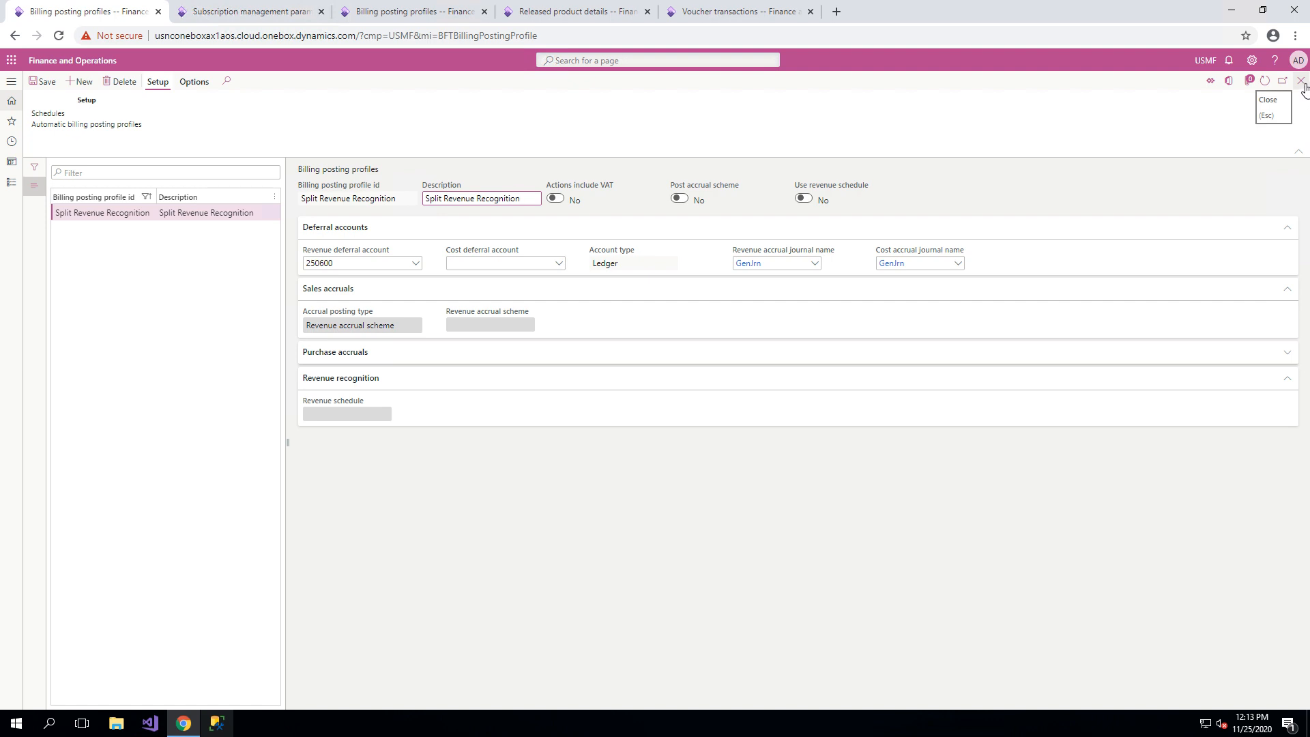
left_click(1301, 82)
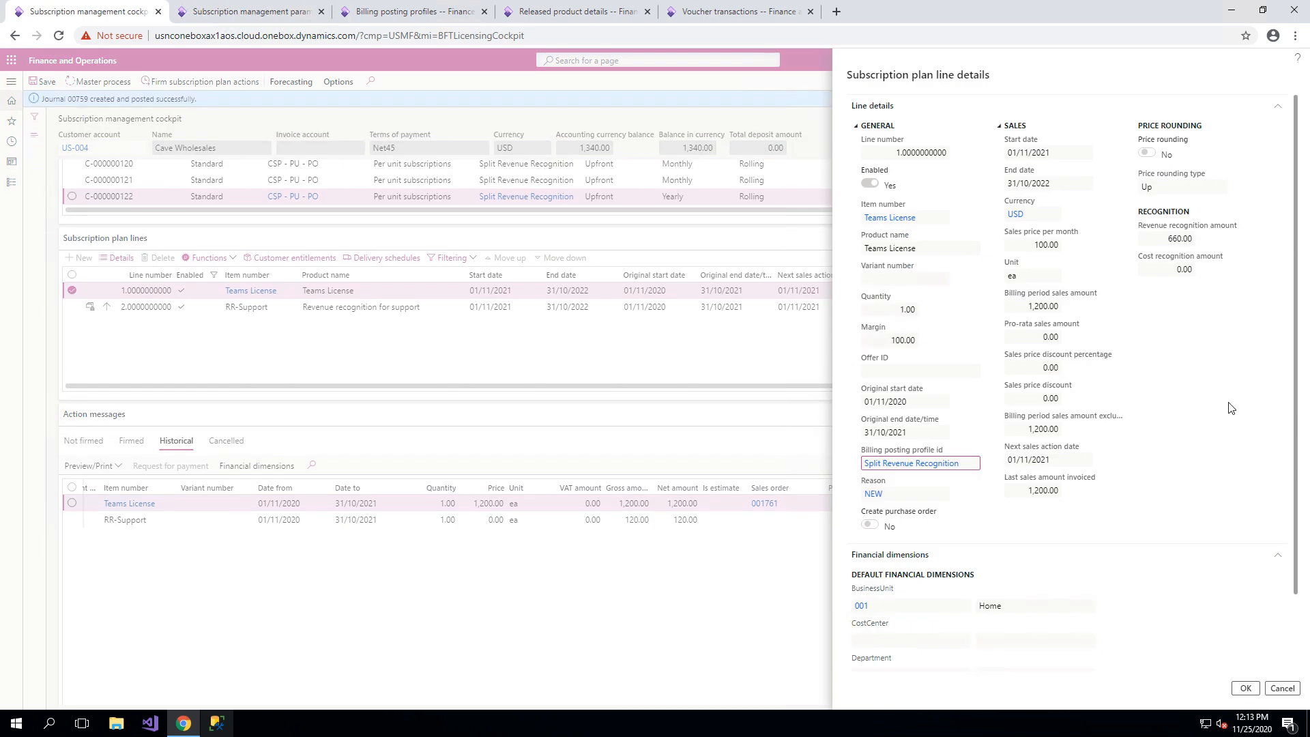
left_click(1246, 687)
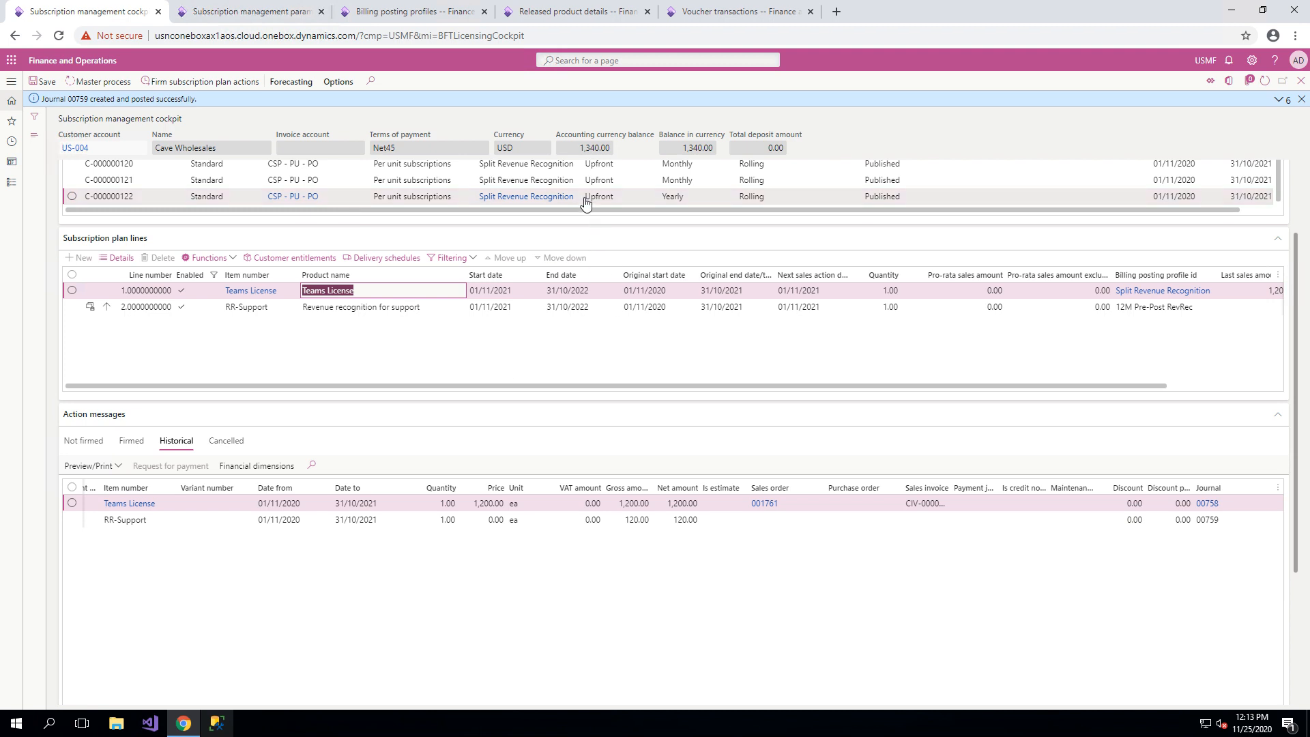
scroll(509, 372, "up", 2)
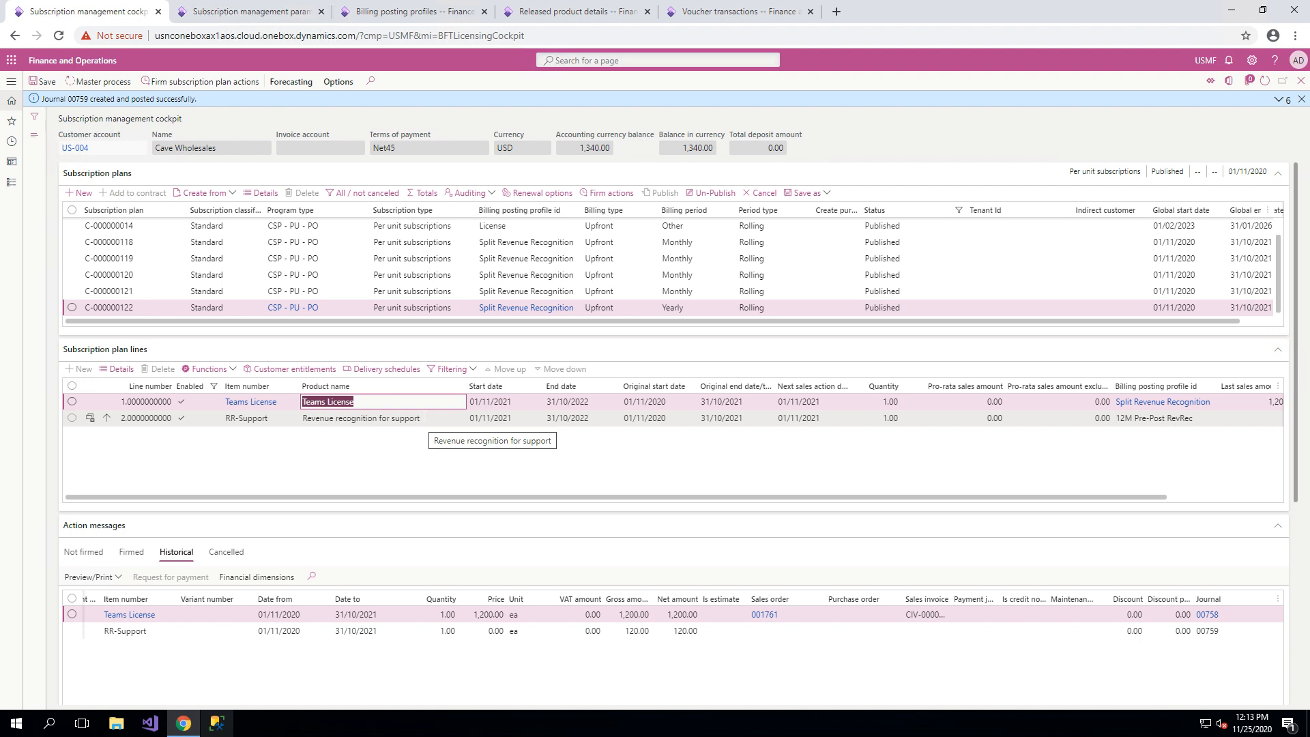
left_click(391, 416)
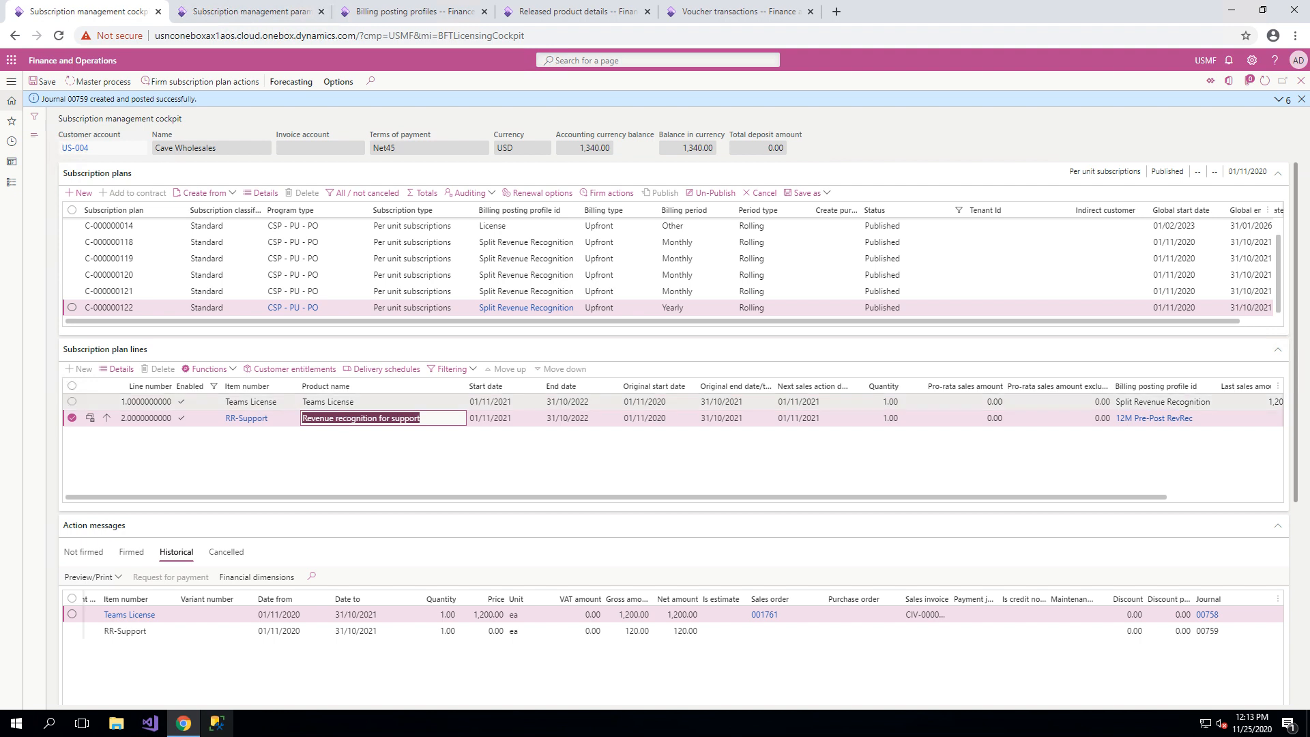
left_click(343, 402)
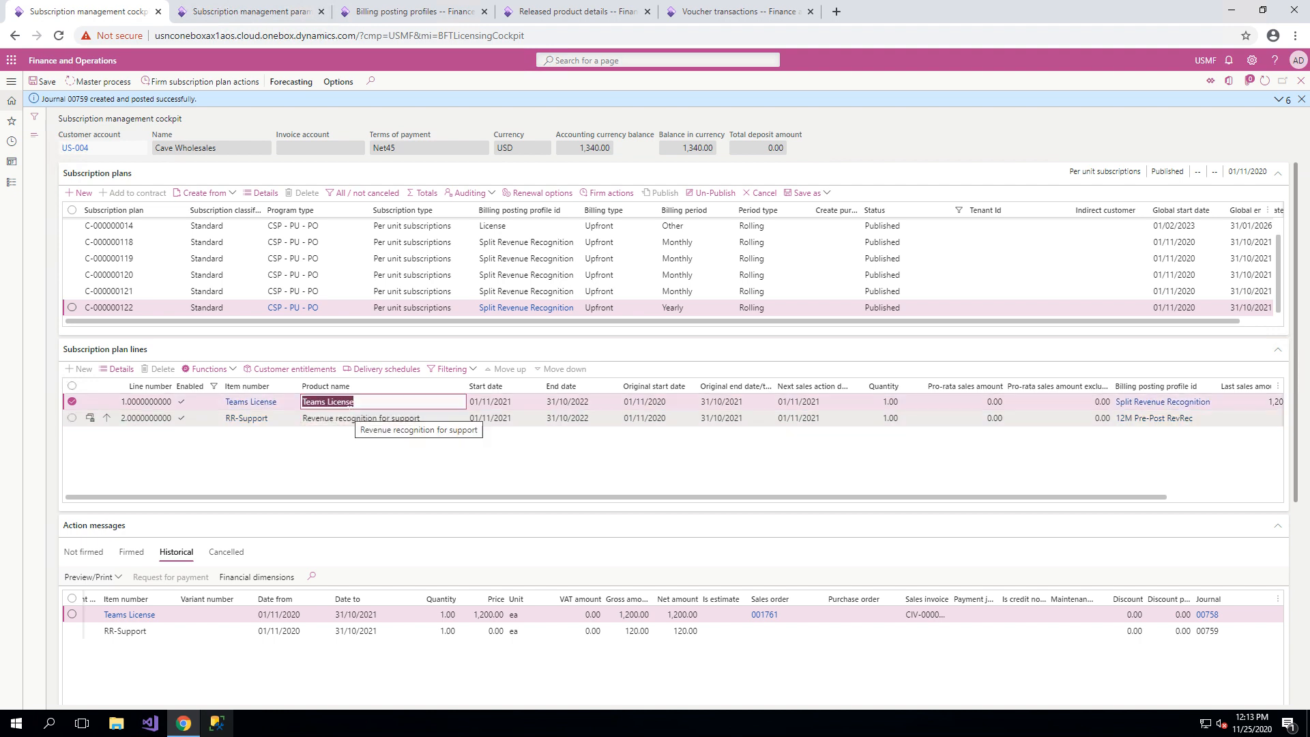
left_click(358, 418)
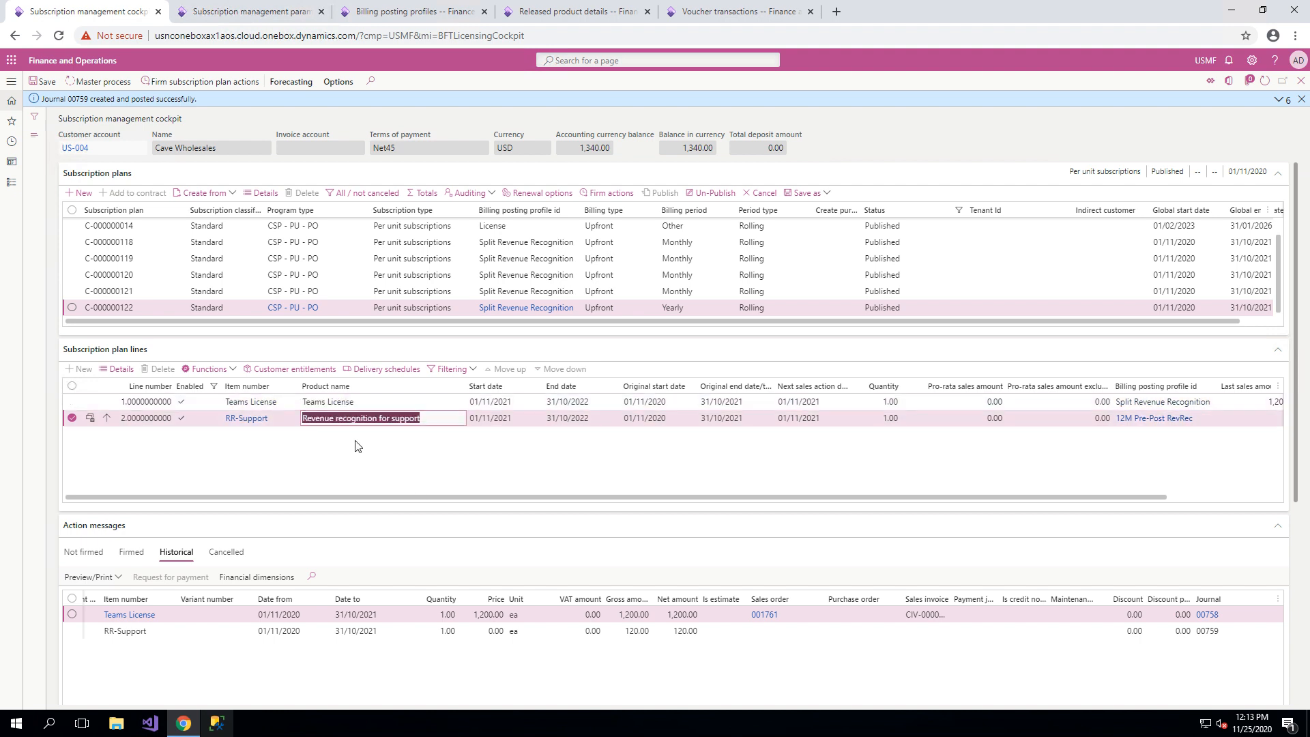